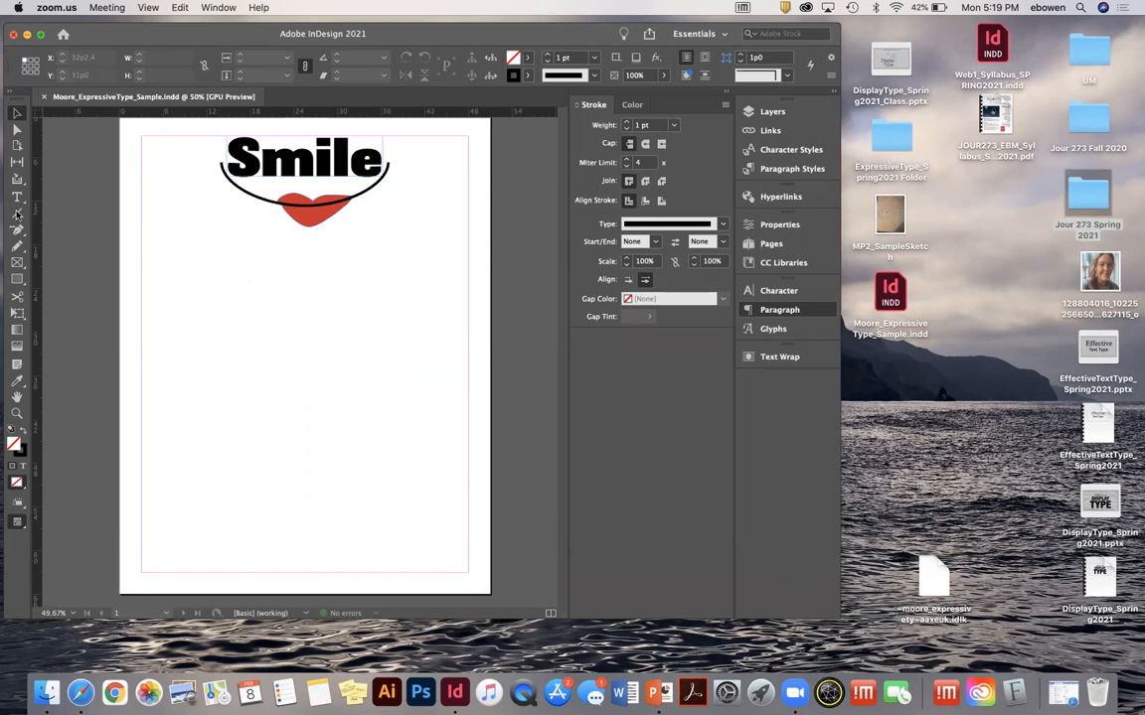
# Draw four straight lines below the lips with the Line tool: one nearly horizontal and three crossing diagonals.
pyautogui.click(17, 217)
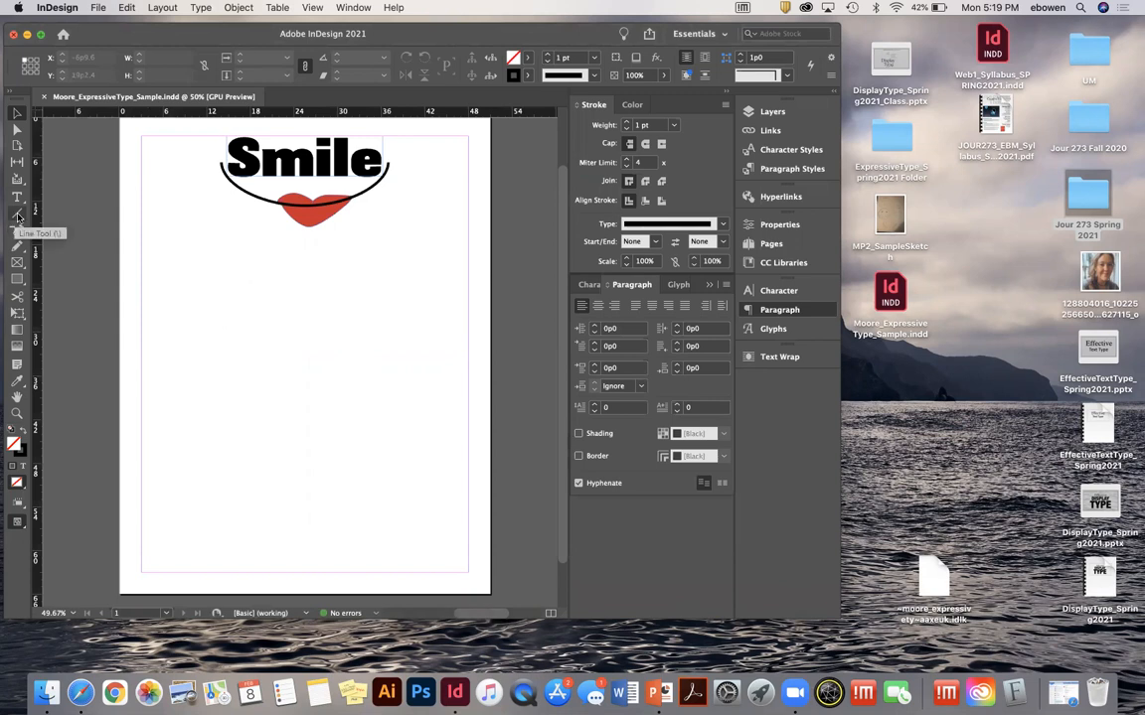
pyautogui.click(16, 216)
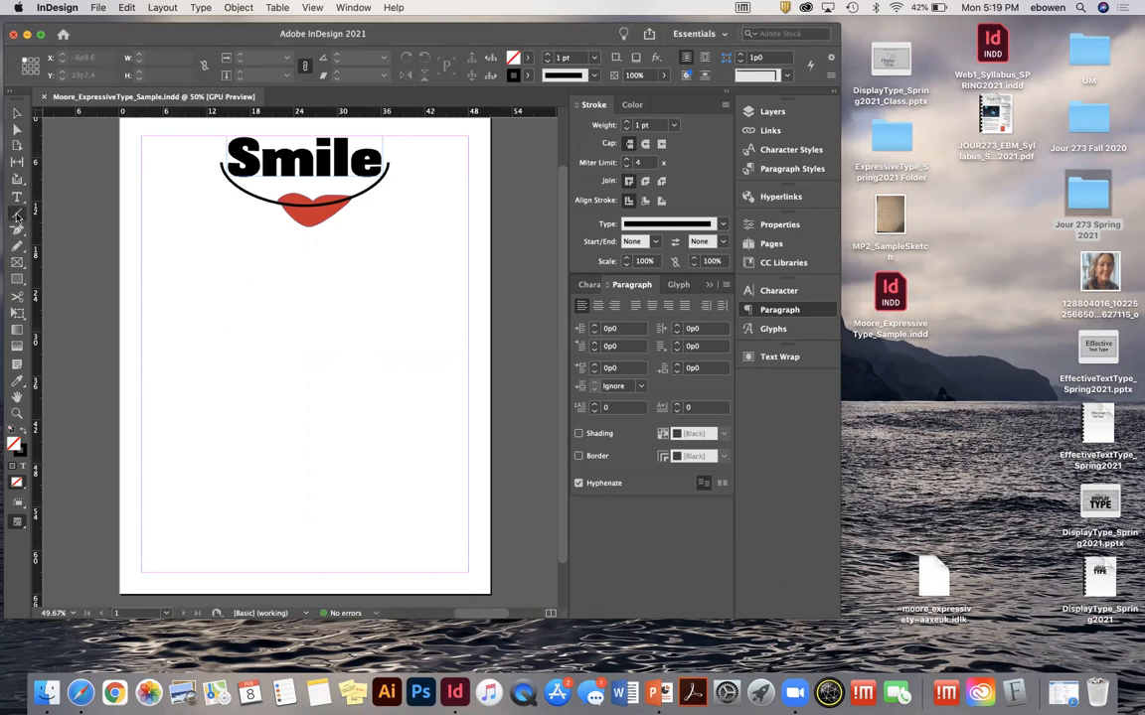
pyautogui.moveTo(163, 270); pyautogui.dragTo(413, 269)
pyautogui.moveTo(190, 298)
pyautogui.mouseDown()
pyautogui.moveTo(422, 359)
pyautogui.moveTo(220, 403)
pyautogui.mouseUp()
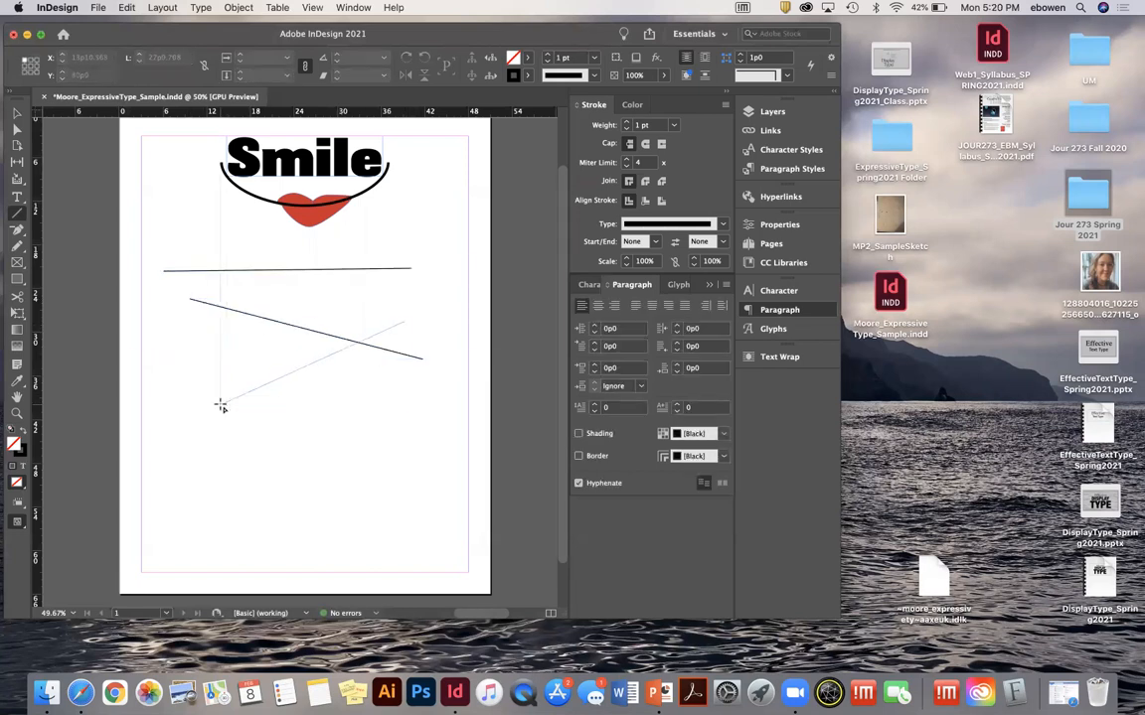
pyautogui.moveTo(171, 347); pyautogui.dragTo(336, 312)
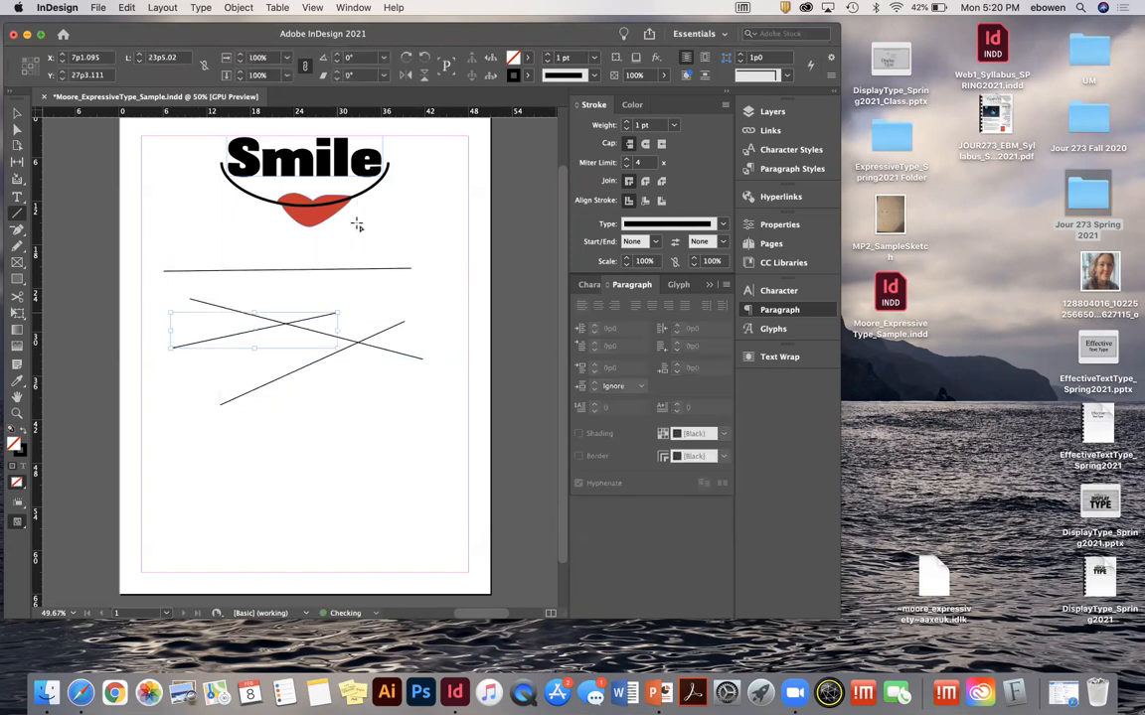
# Try stroke weights of 6 pt and 1 pt on the last drawn diagonal line, and settle on 4 pt.
pyautogui.scroll(3, 325, 333)
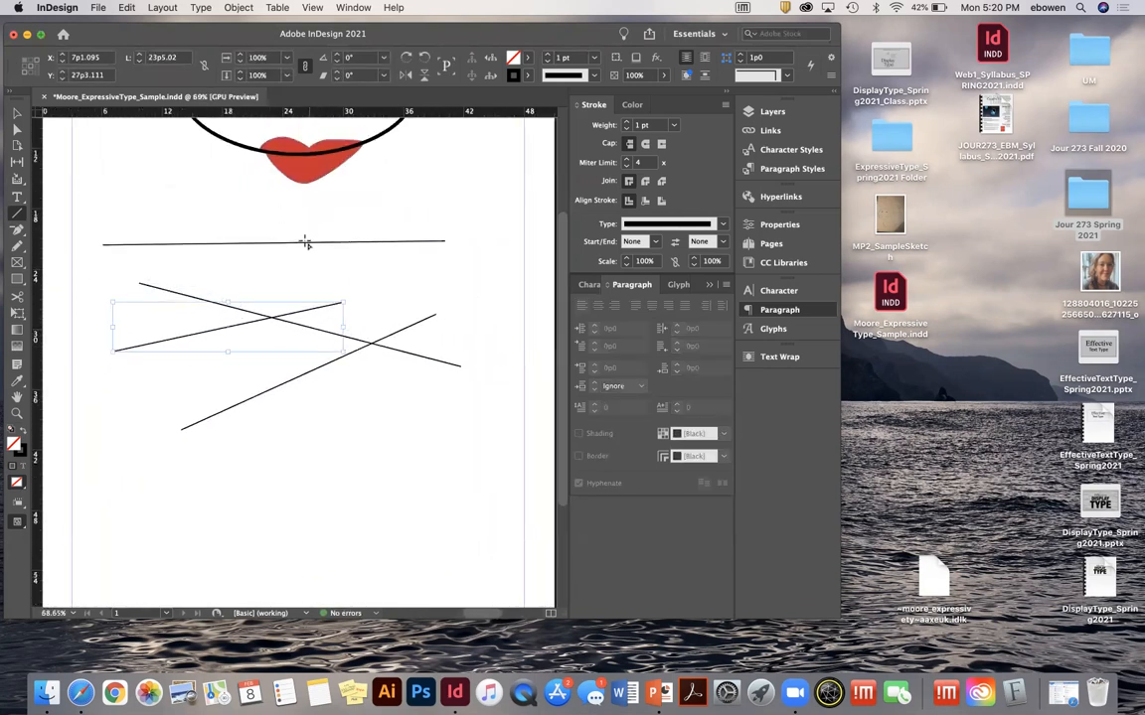
pyautogui.click(547, 55)
pyautogui.click(547, 54)
pyautogui.click(548, 55)
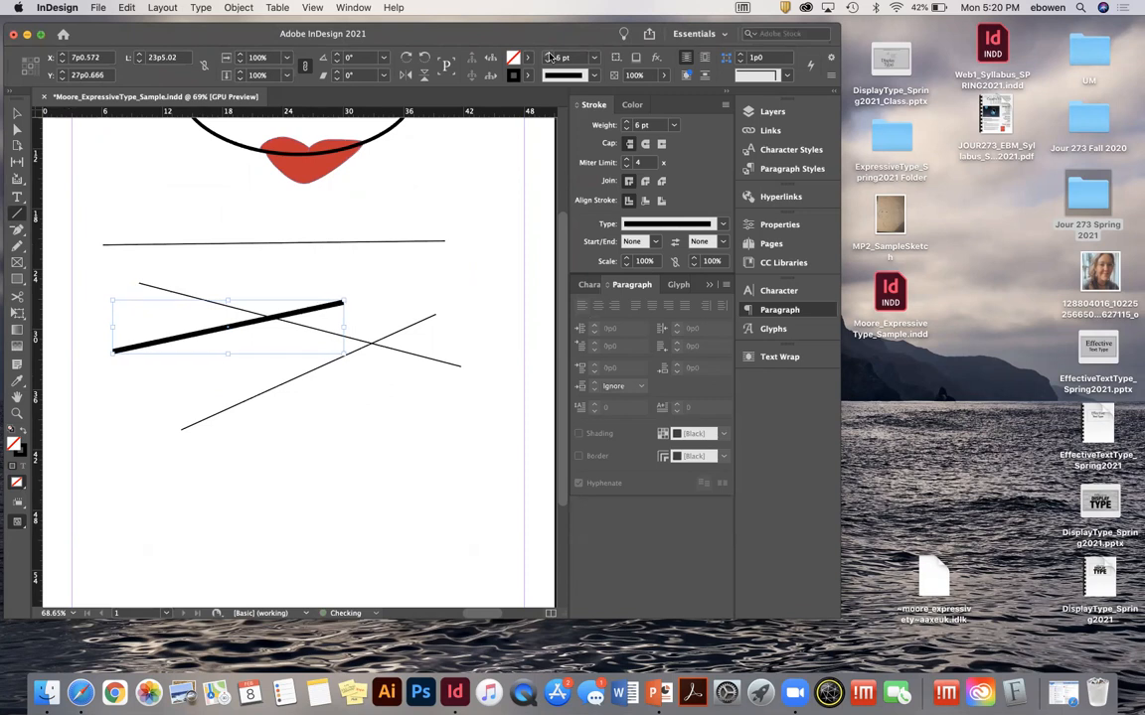
pyautogui.click(547, 61)
pyautogui.click(548, 62)
pyautogui.click(547, 62)
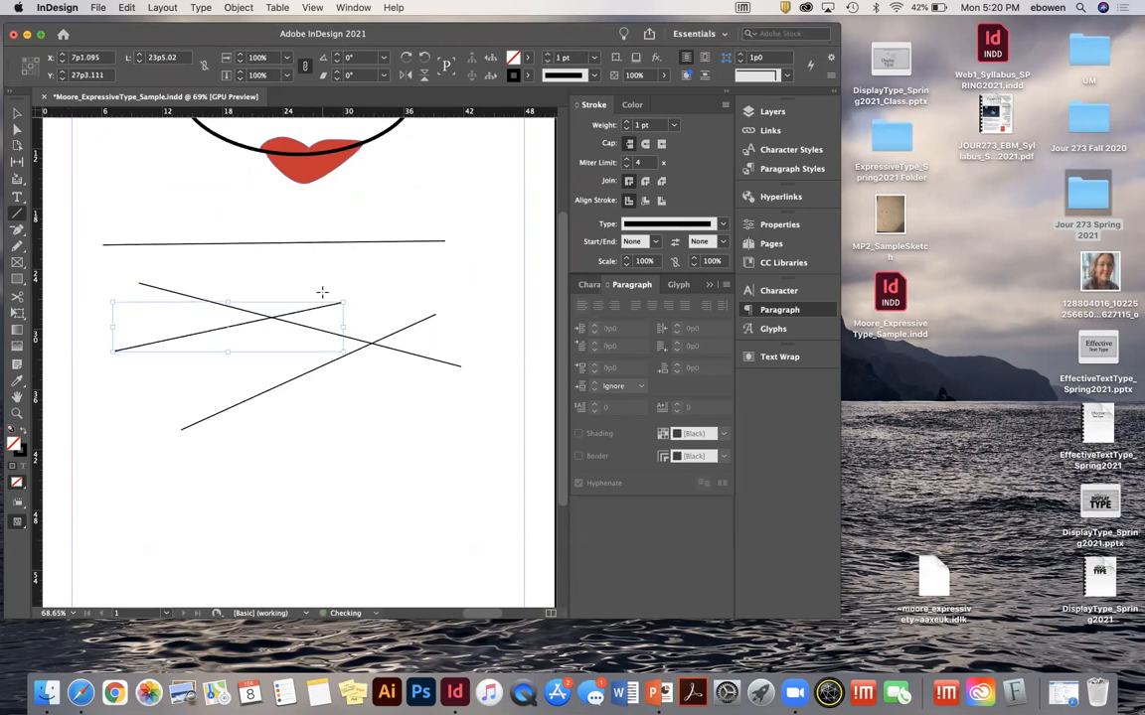
pyautogui.click(548, 56)
pyautogui.click(547, 55)
pyautogui.click(548, 55)
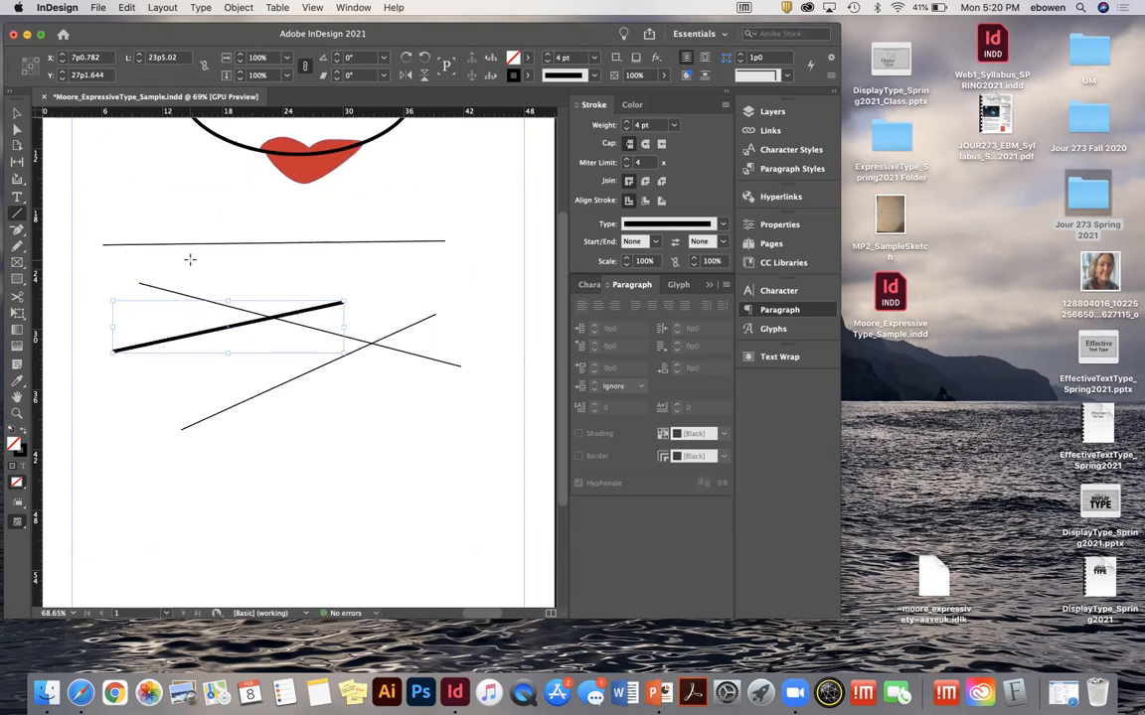
# Delete the three crossing diagonal lines, keeping the nearly horizontal one.
pyautogui.click(17, 112)
pyautogui.moveTo(88, 256); pyautogui.dragTo(360, 452)
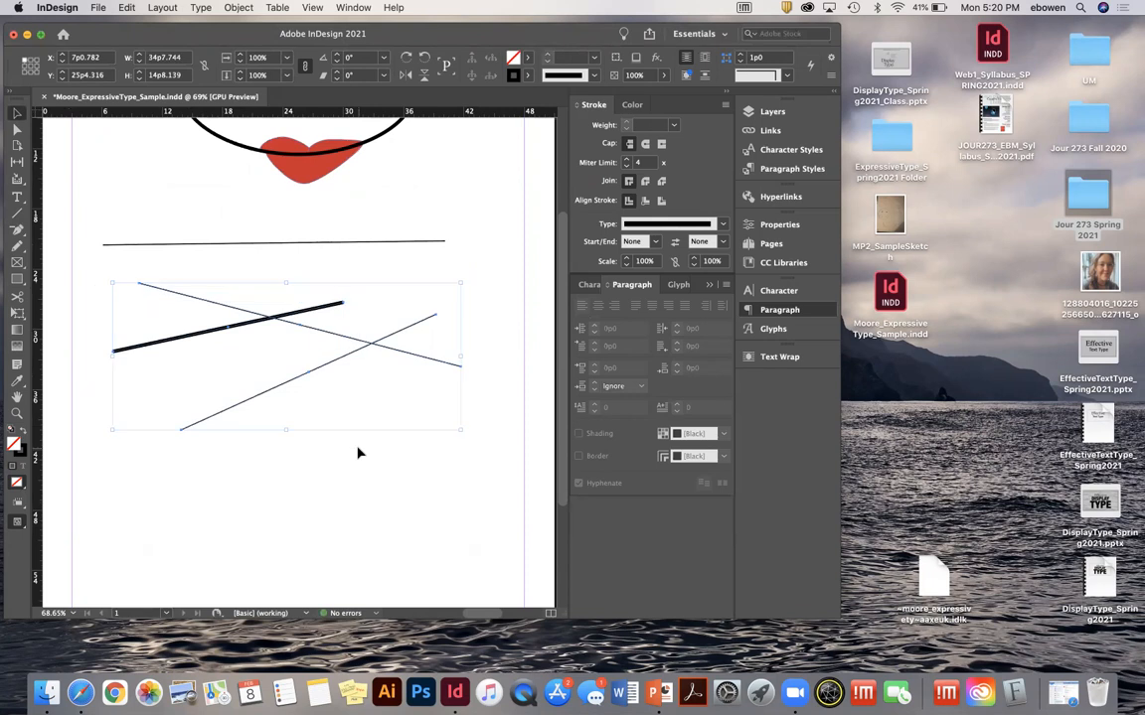
pyautogui.press('Delete')
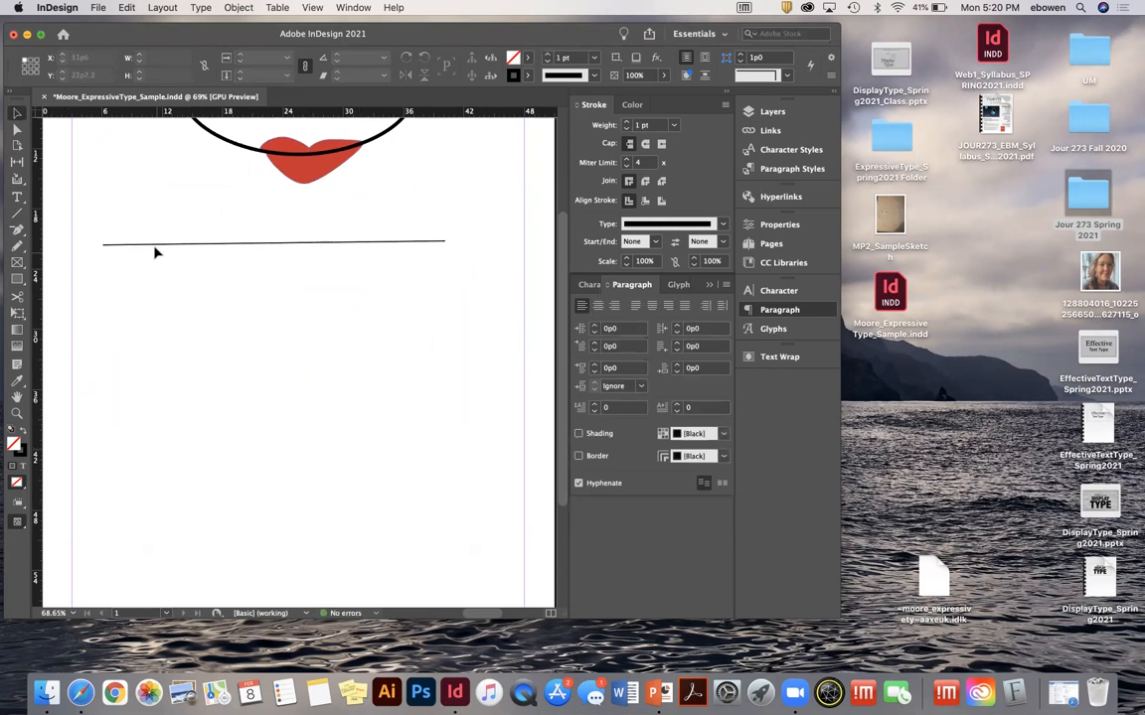
# Move the remaining line down to about X 8p6, Y 24p6, and examine its slant up close.
pyautogui.moveTo(155, 245); pyautogui.dragTo(179, 280)
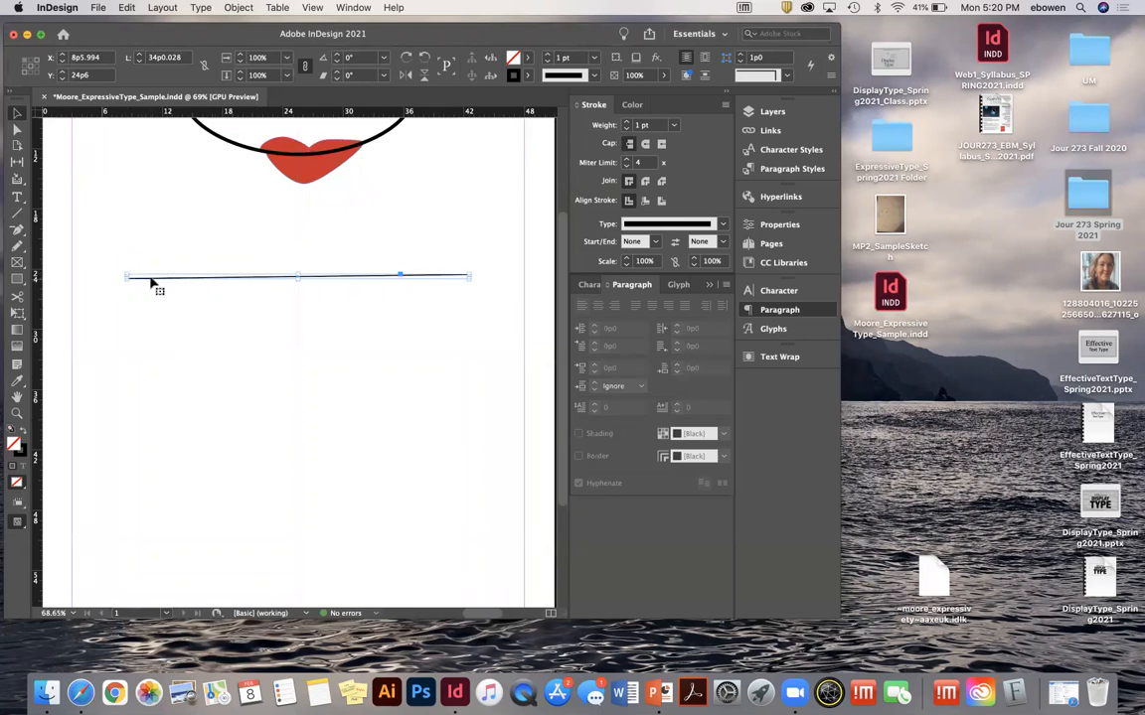
pyautogui.press('super+1')
pyautogui.scroll(3, 338, 289)
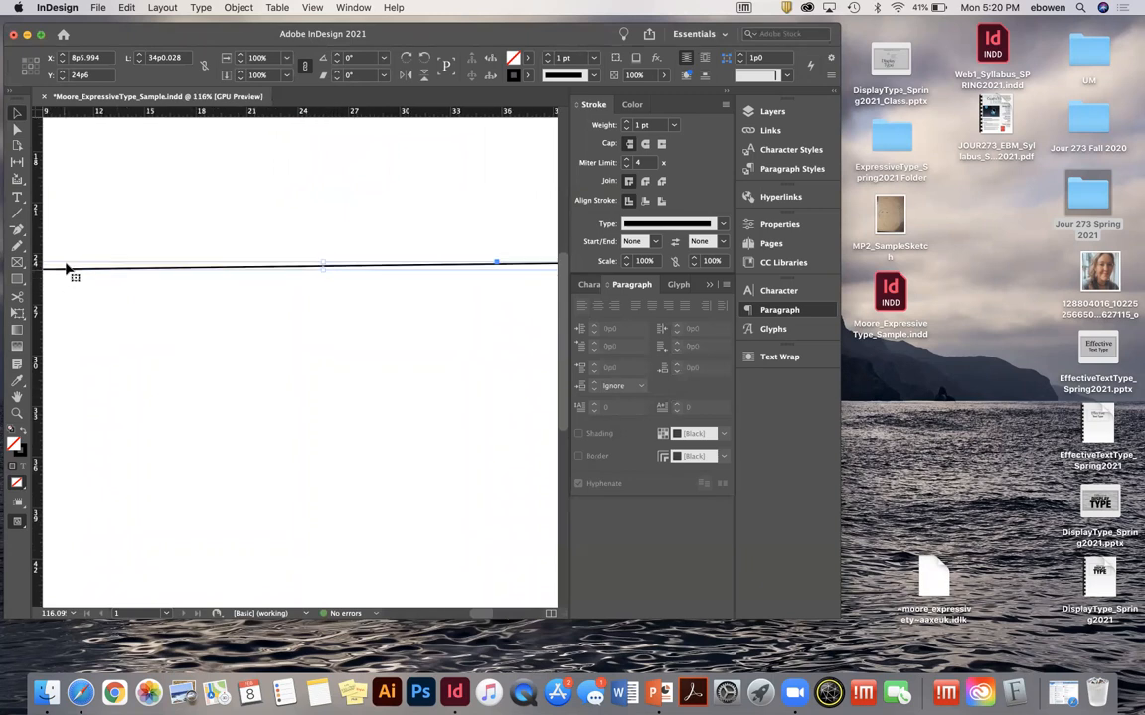
pyautogui.hscroll(2, 457, 275)
pyautogui.scroll(1, 457, 274)
pyautogui.hscroll(2, 457, 274)
pyautogui.scroll(-1, 457, 274)
pyautogui.scroll(-5, 298, 299)
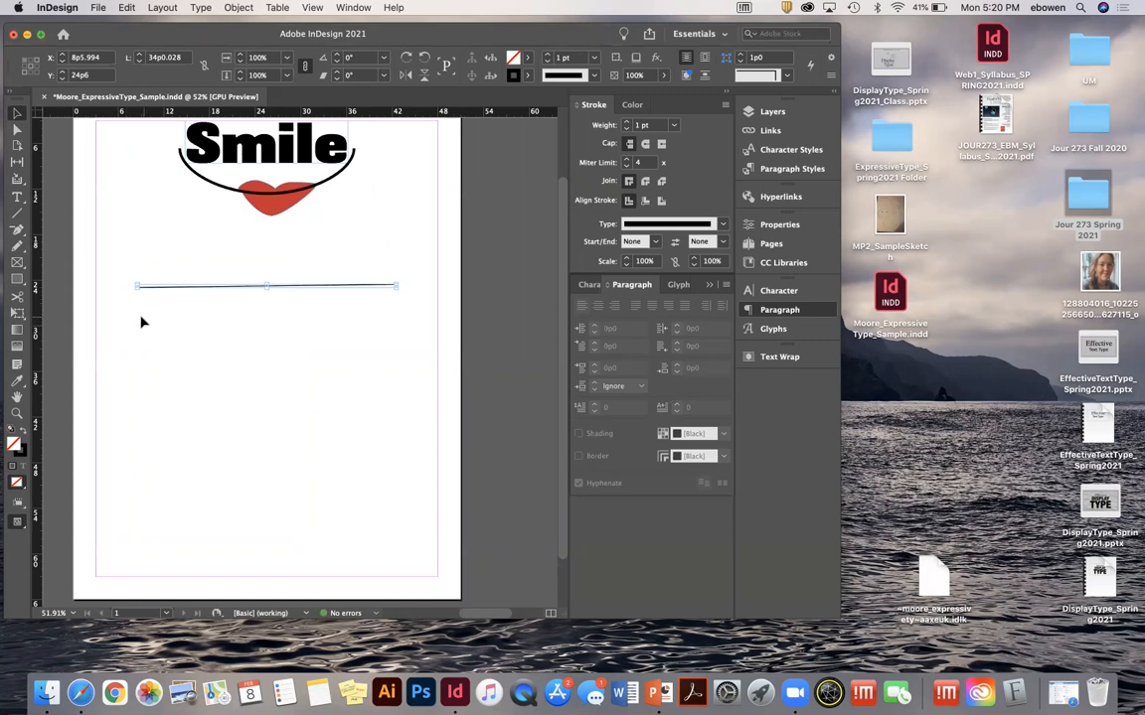
# Draw three angle-constrained lines below it: a horizontal about 34p8 long, a vertical about 13p8 and a 45-degree diagonal about 18p7.
pyautogui.click(17, 213)
pyautogui.moveTo(131, 326); pyautogui.dragTo(394, 334)
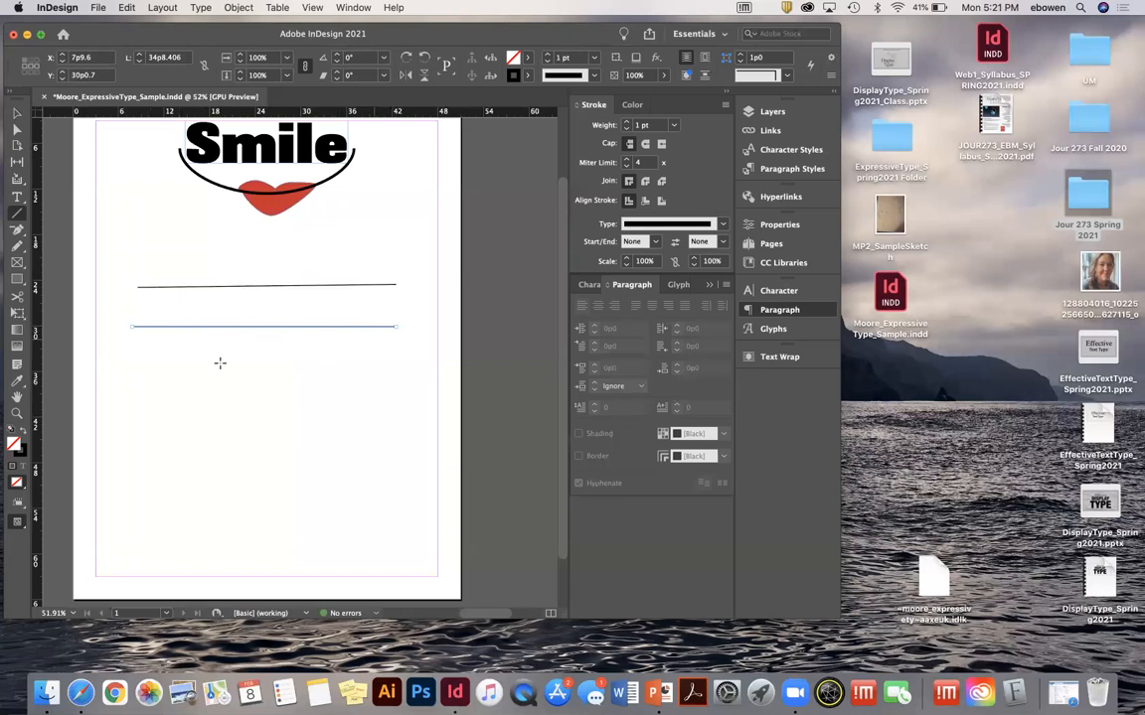
pyautogui.moveTo(146, 439); pyautogui.dragTo(146, 339)
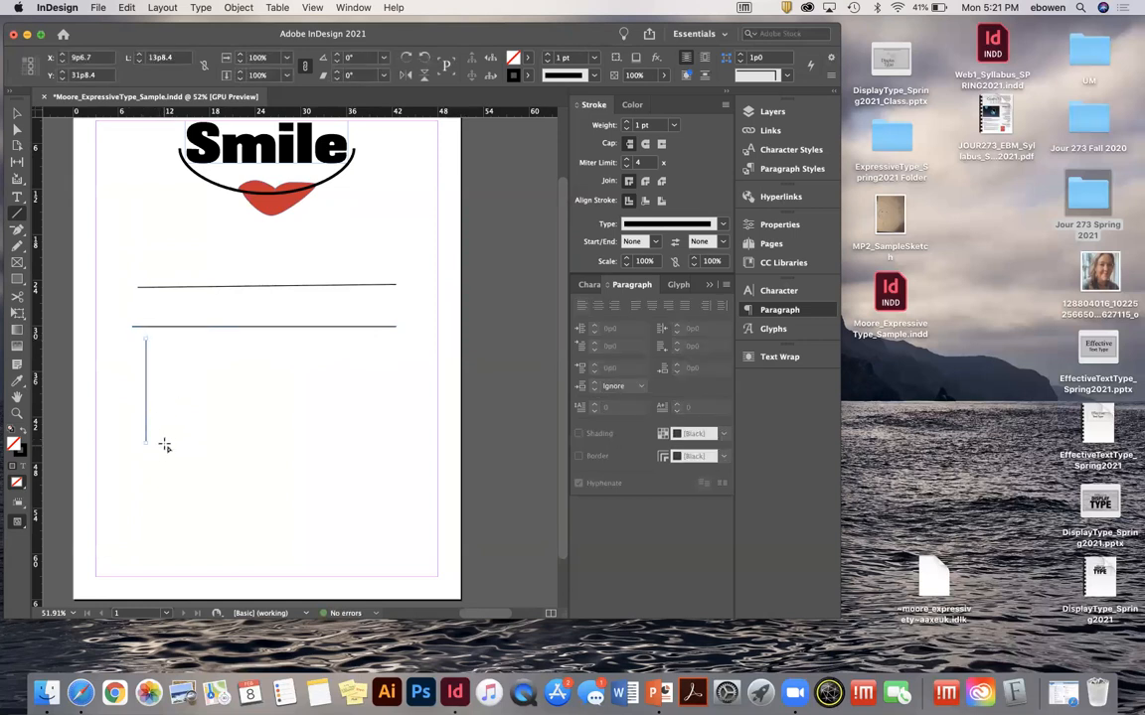
pyautogui.moveTo(165, 443); pyautogui.dragTo(263, 345)
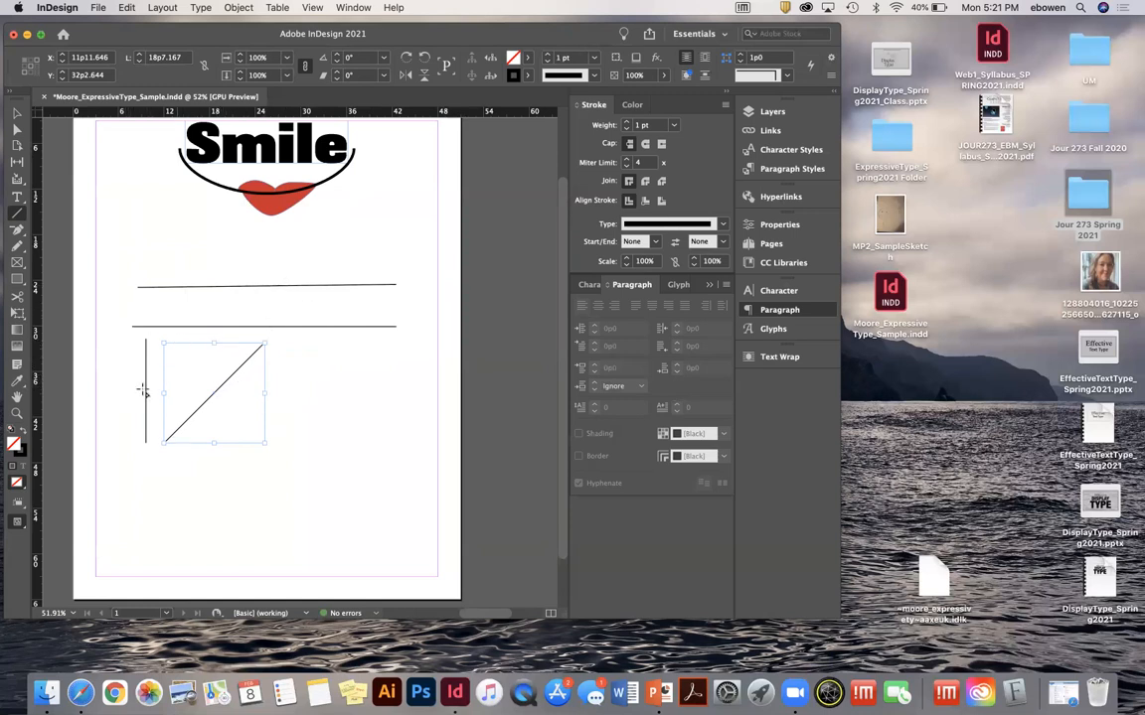
# Delete all four practice lines below the lips.
pyautogui.click(16, 113)
pyautogui.moveTo(109, 280); pyautogui.dragTo(296, 449)
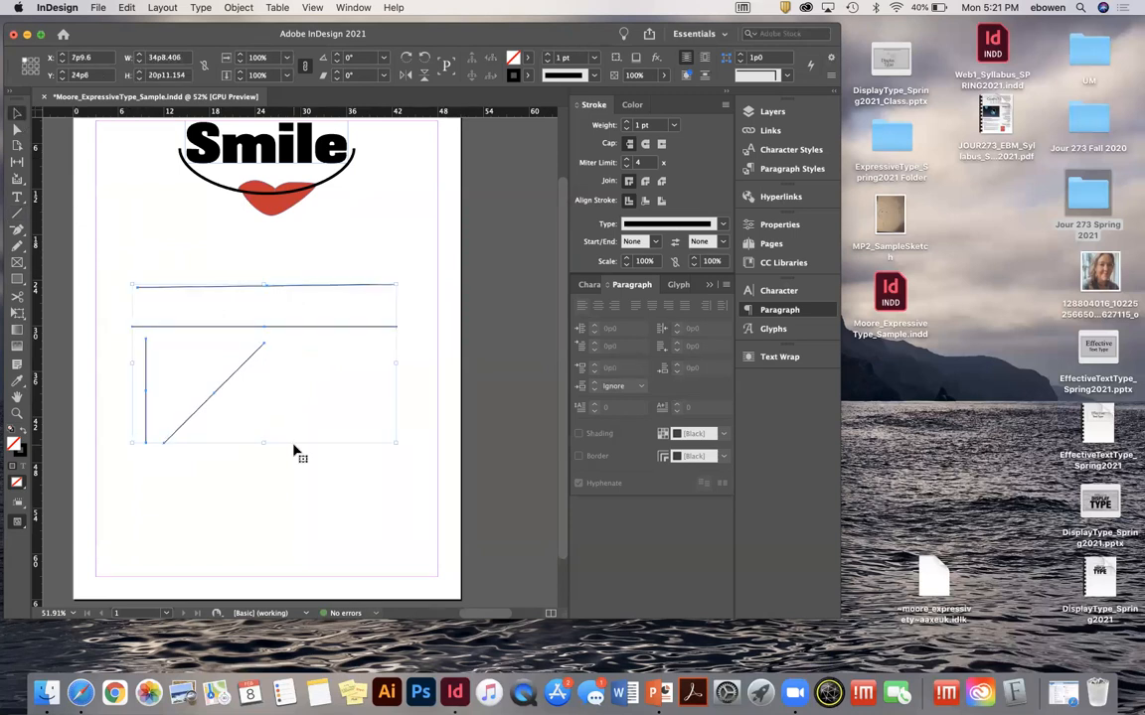
pyautogui.press('Delete')
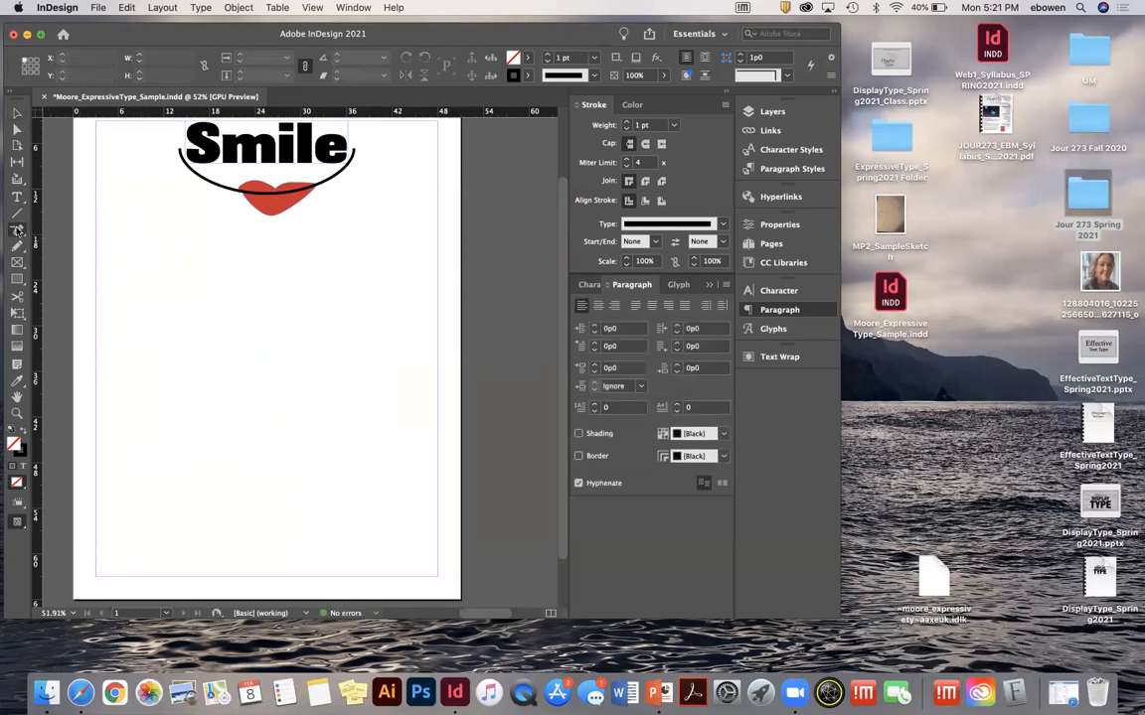
# Draw a closed eight-sided shape with the Pen tool below the lips, about 27p0 wide and 18p9 high.
pyautogui.click(15, 229)
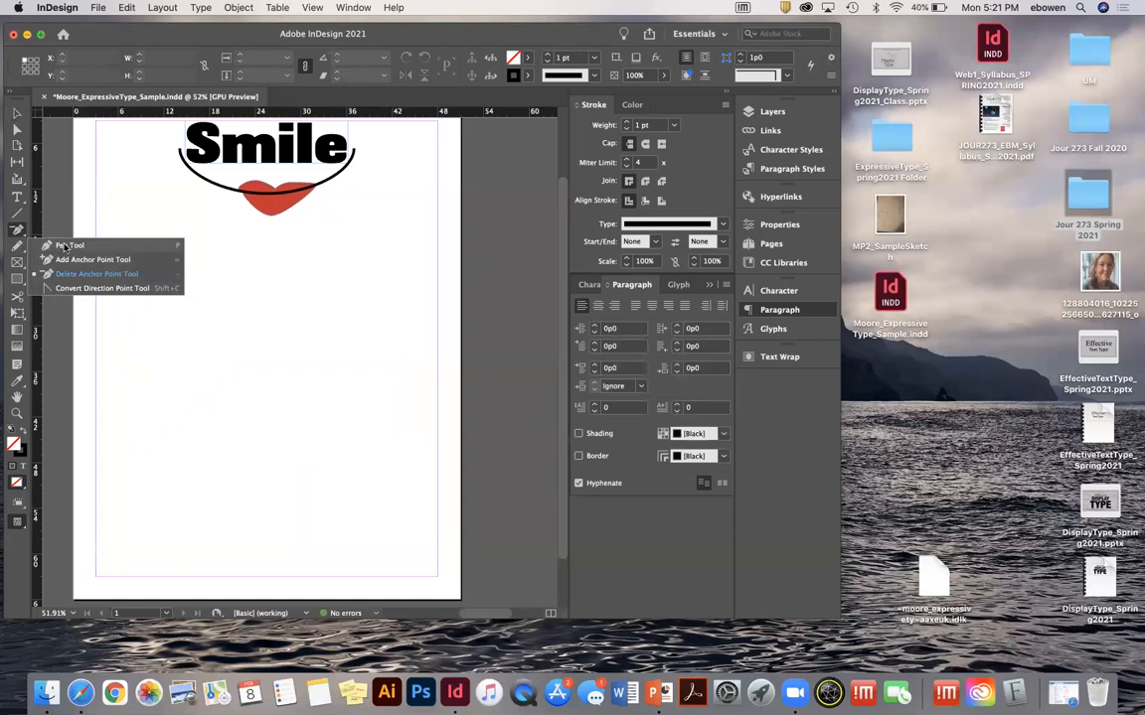
pyautogui.click(66, 246)
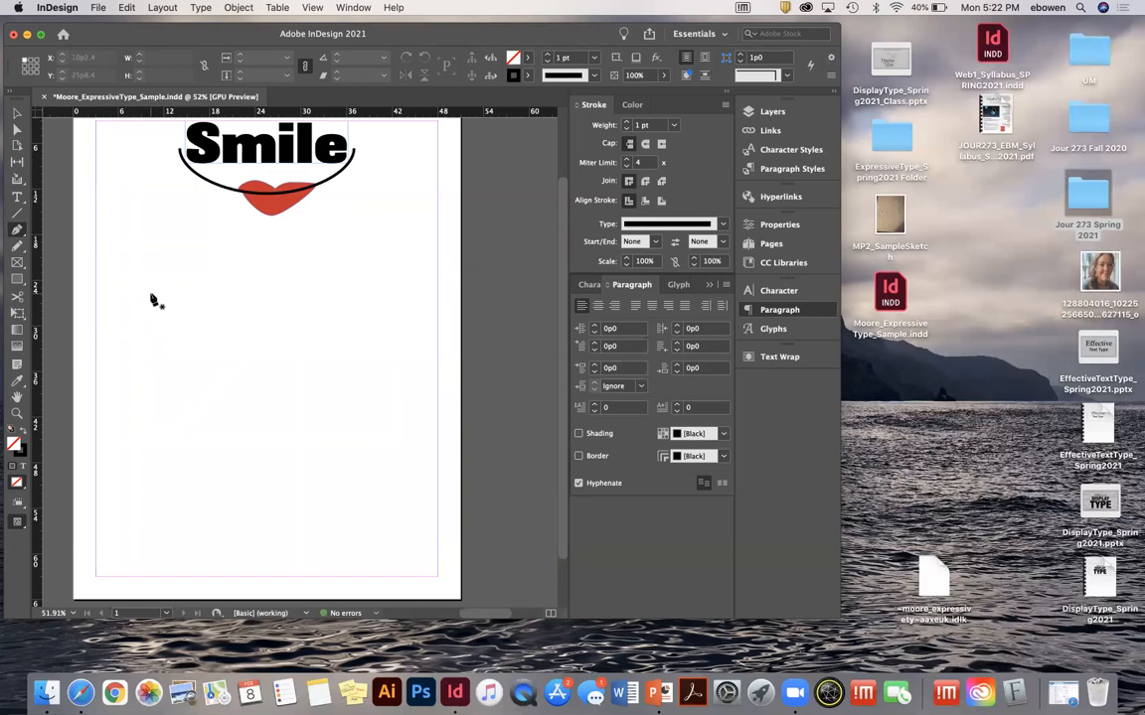
pyautogui.click(154, 301)
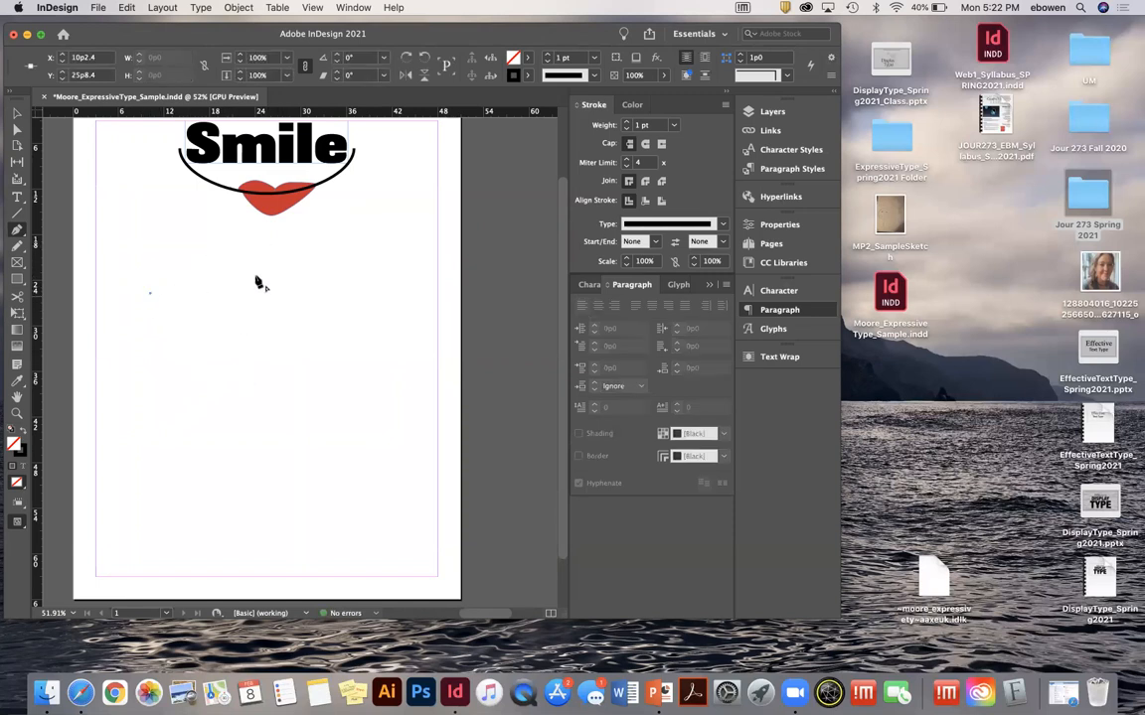
pyautogui.click(212, 258)
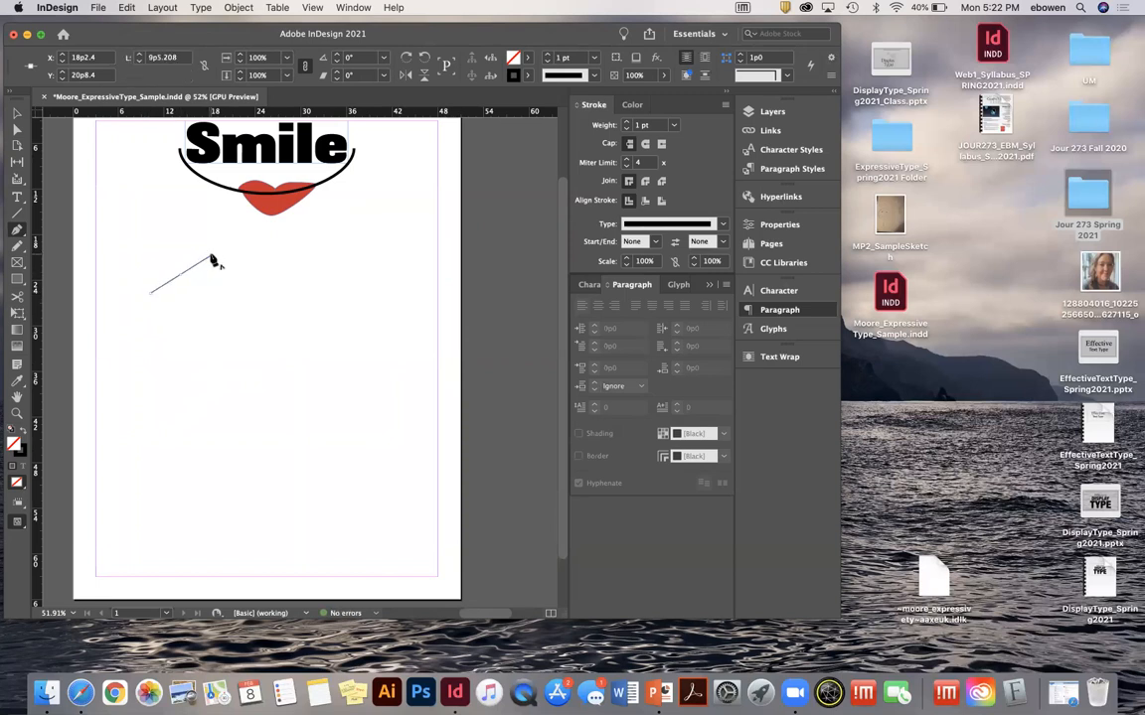
pyautogui.click(295, 255)
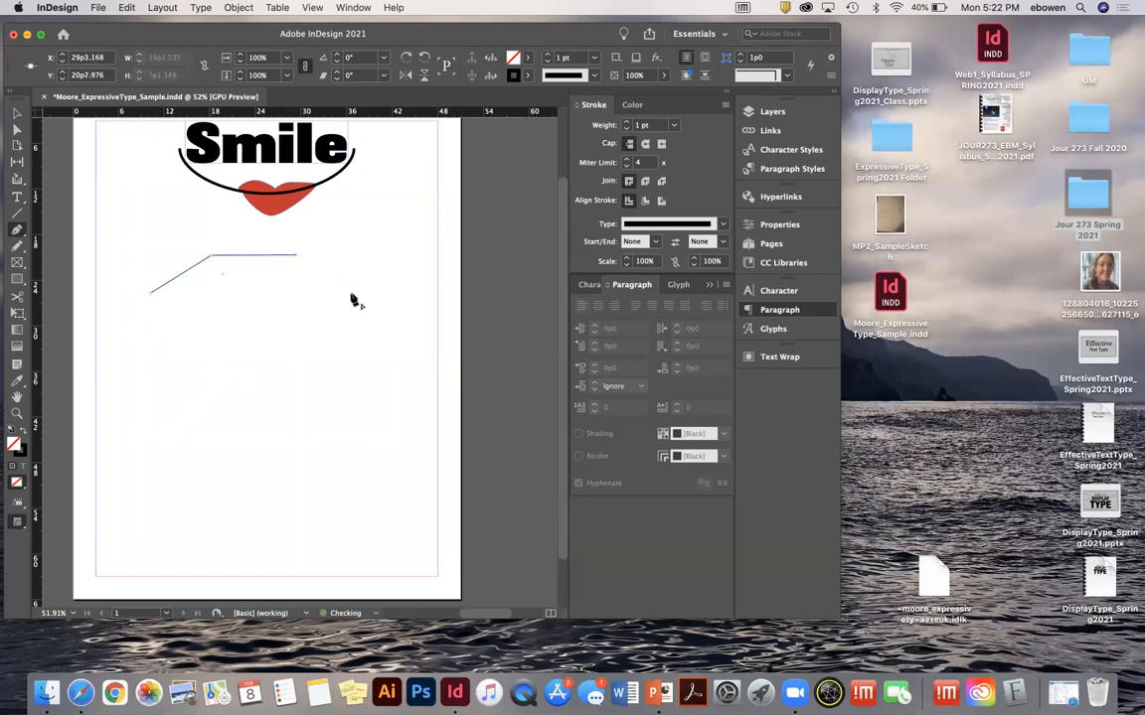
pyautogui.click(354, 303)
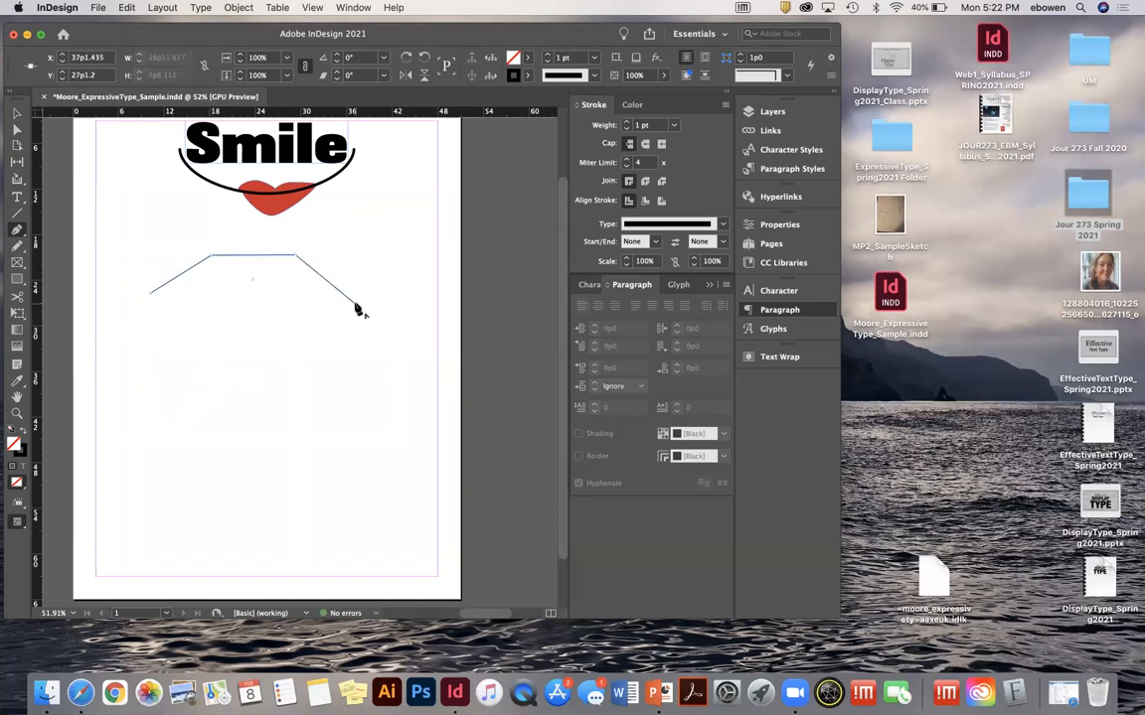
pyautogui.click(355, 364)
pyautogui.click(295, 395)
pyautogui.click(208, 395)
pyautogui.click(159, 350)
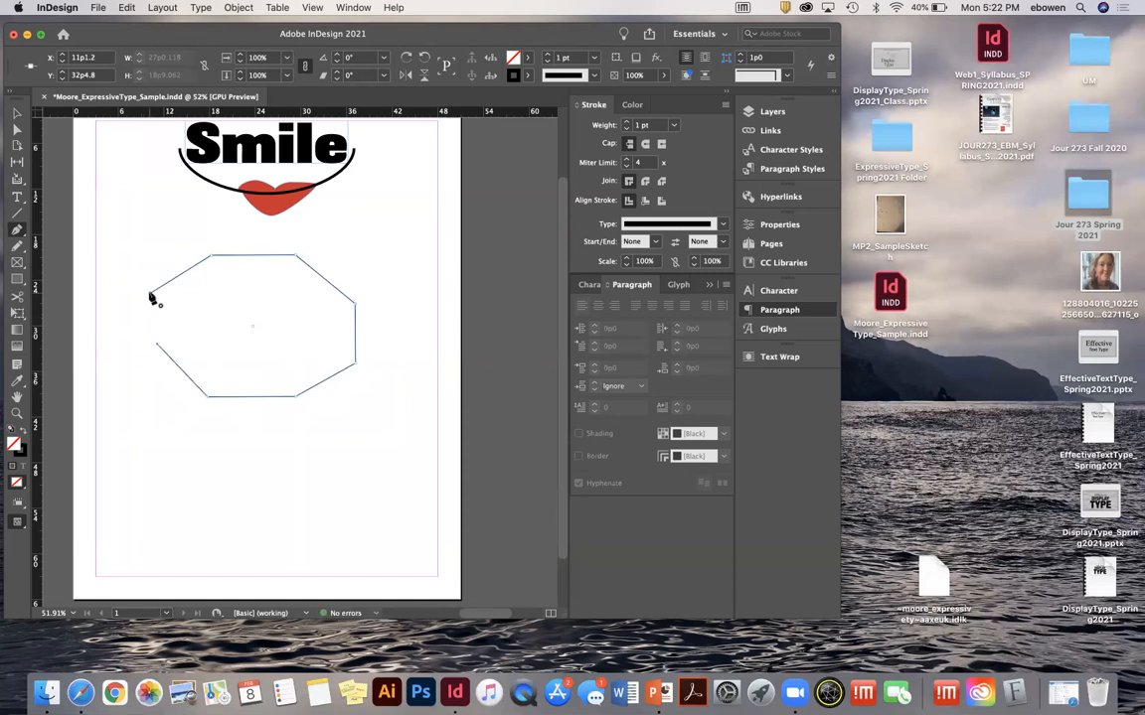
pyautogui.click(150, 296)
# Try the magenta fill C=0 M=100 Y=0 K=0 on the eight-sided shape and undo it.
pyautogui.click(527, 57)
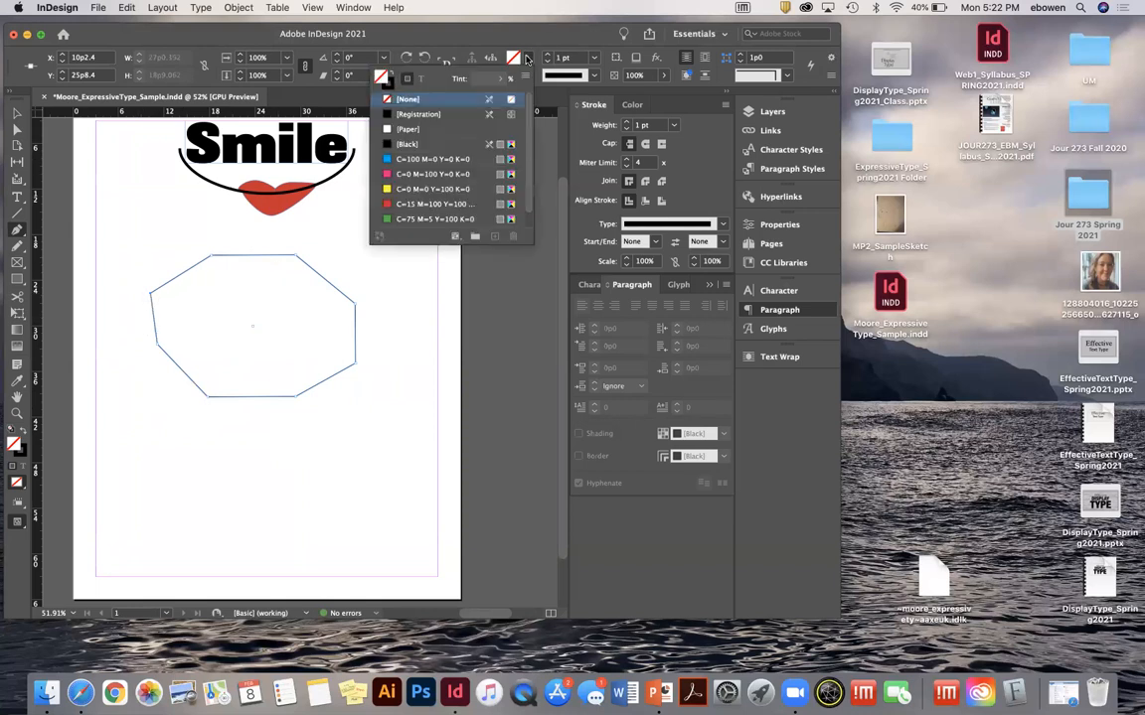
pyautogui.click(404, 175)
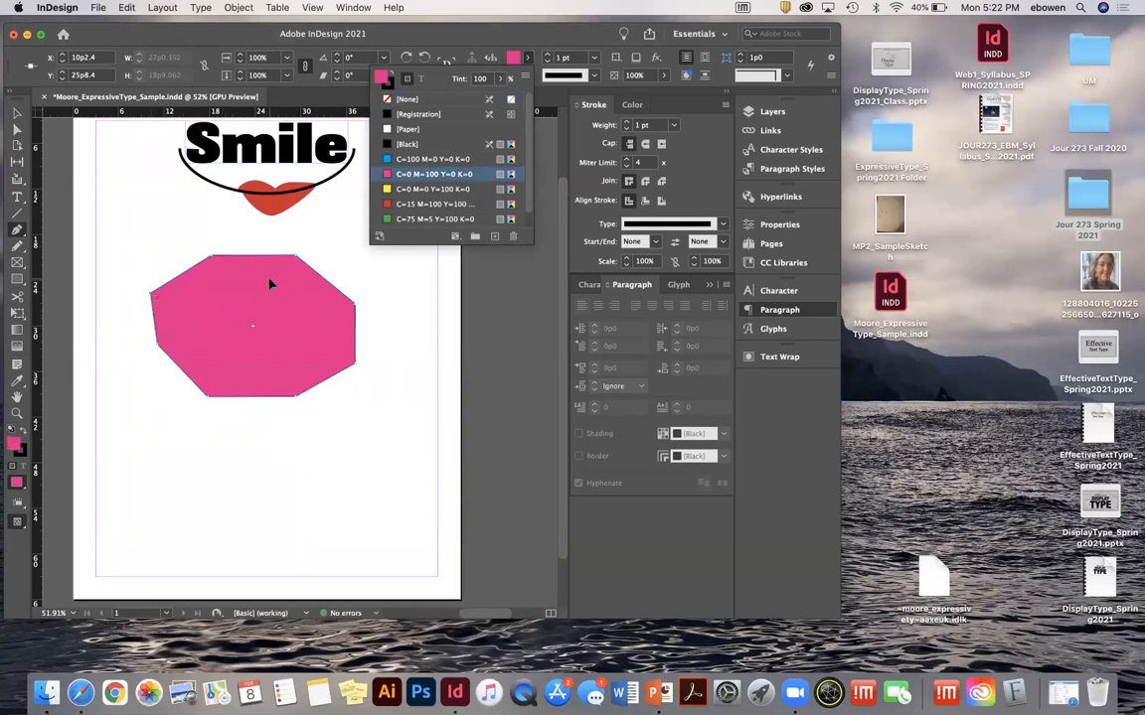
pyautogui.click(311, 226)
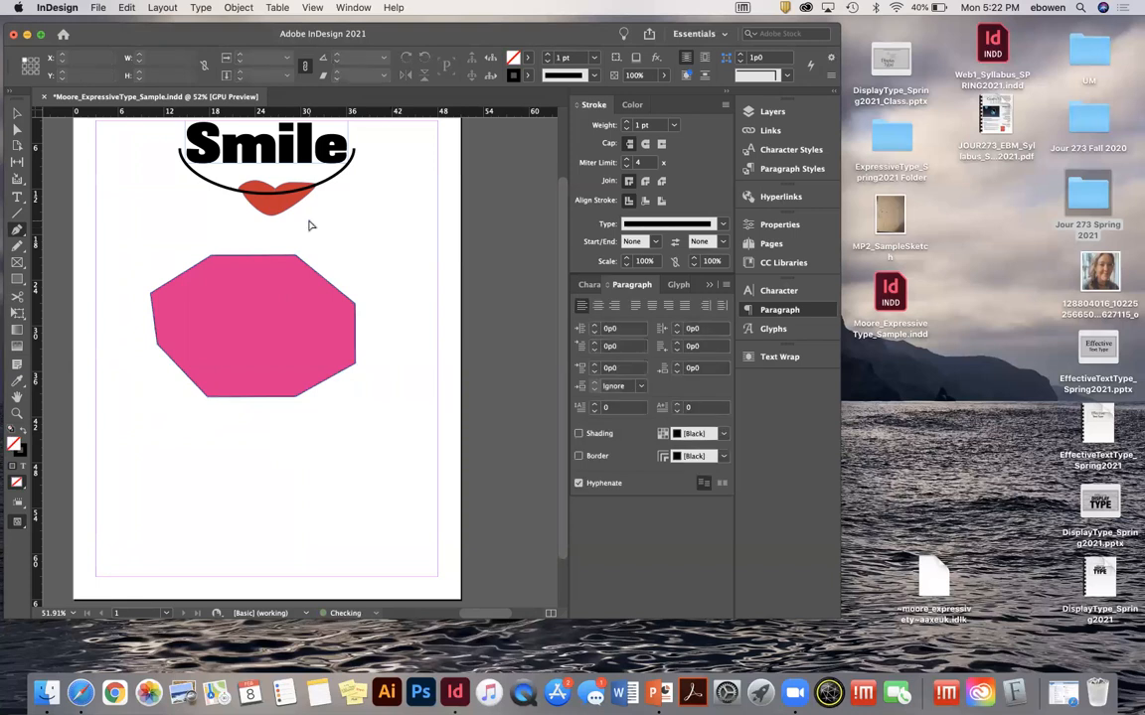
pyautogui.press('cmd+z')
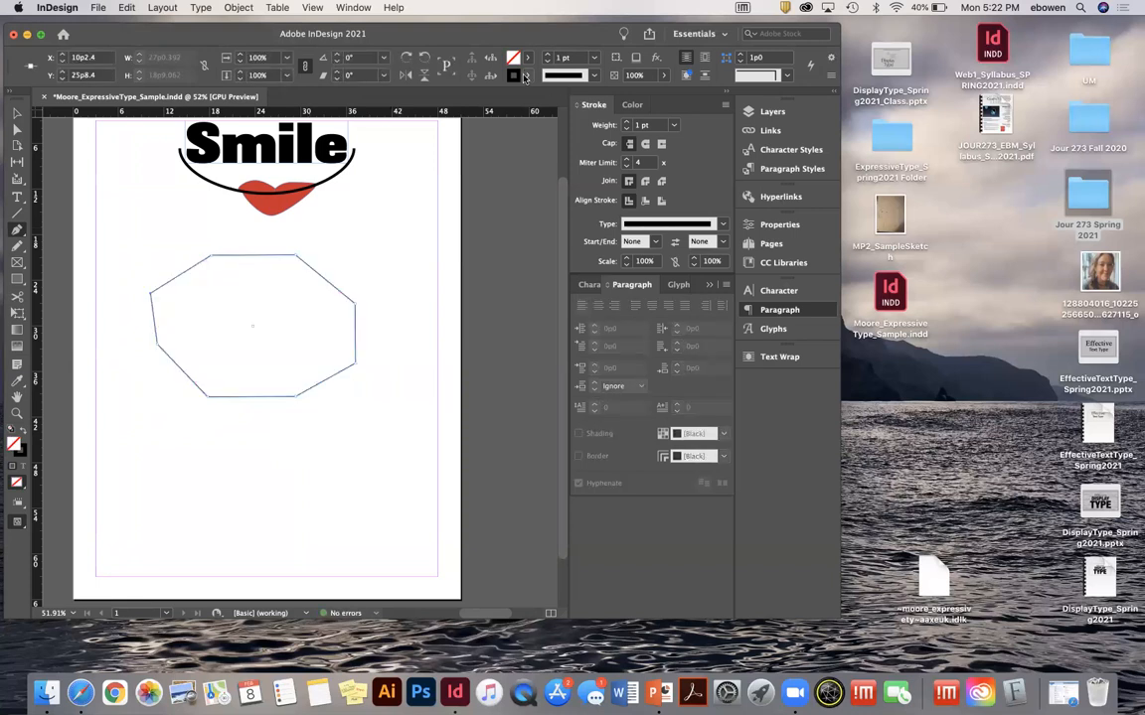
# Set the stroke weight of the eight-sided shape's black outline to 5 pt.
pyautogui.click(526, 77)
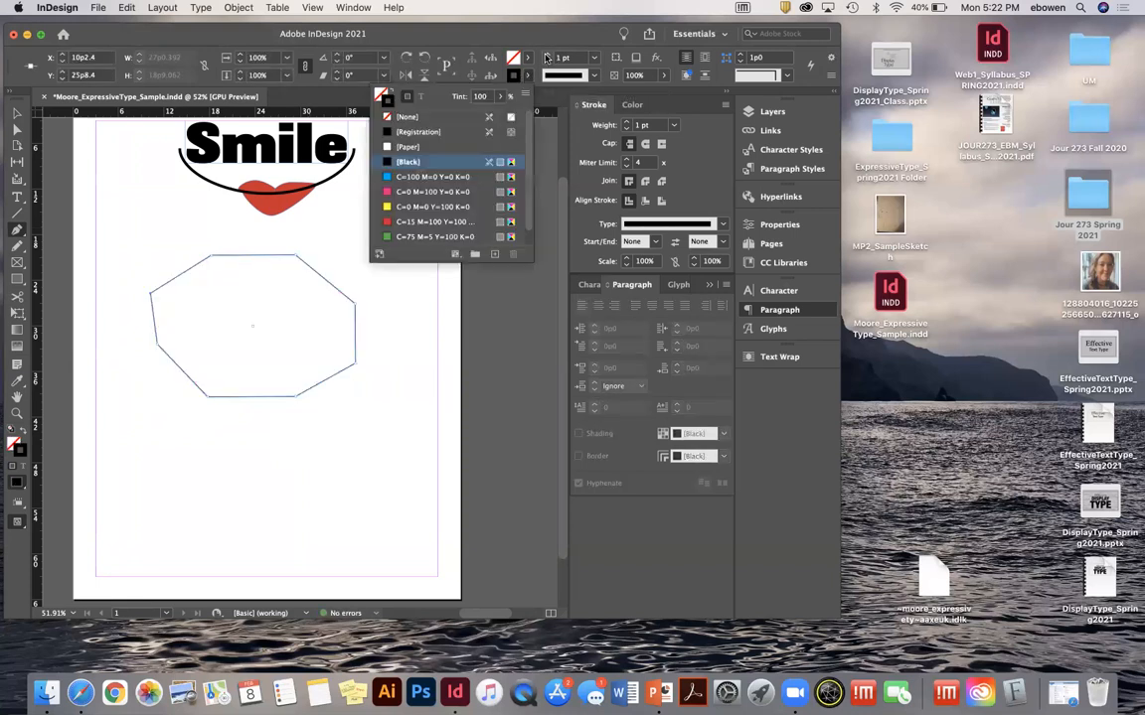
pyautogui.click(484, 44)
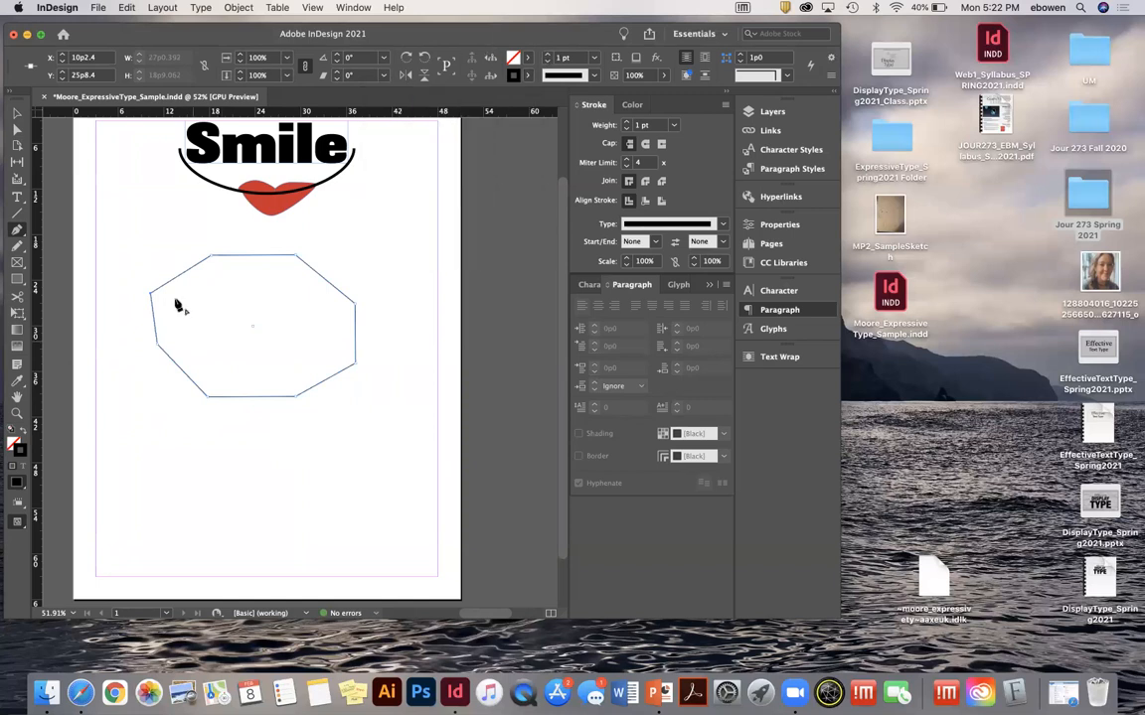
pyautogui.click(547, 55)
pyautogui.click(547, 54)
pyautogui.click(547, 55)
pyautogui.click(548, 55)
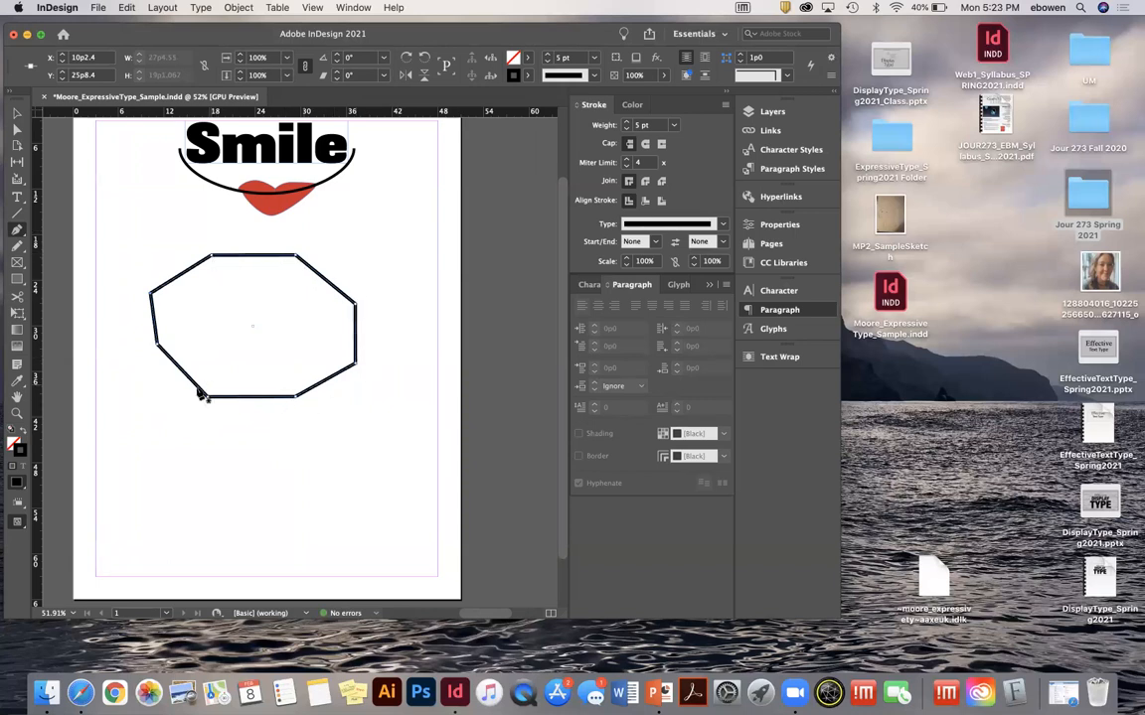
# Reshape the eight-sided shape by moving its two top, upper-right and lower-left anchor points slightly outward with the Direct Selection tool.
pyautogui.click(21, 129)
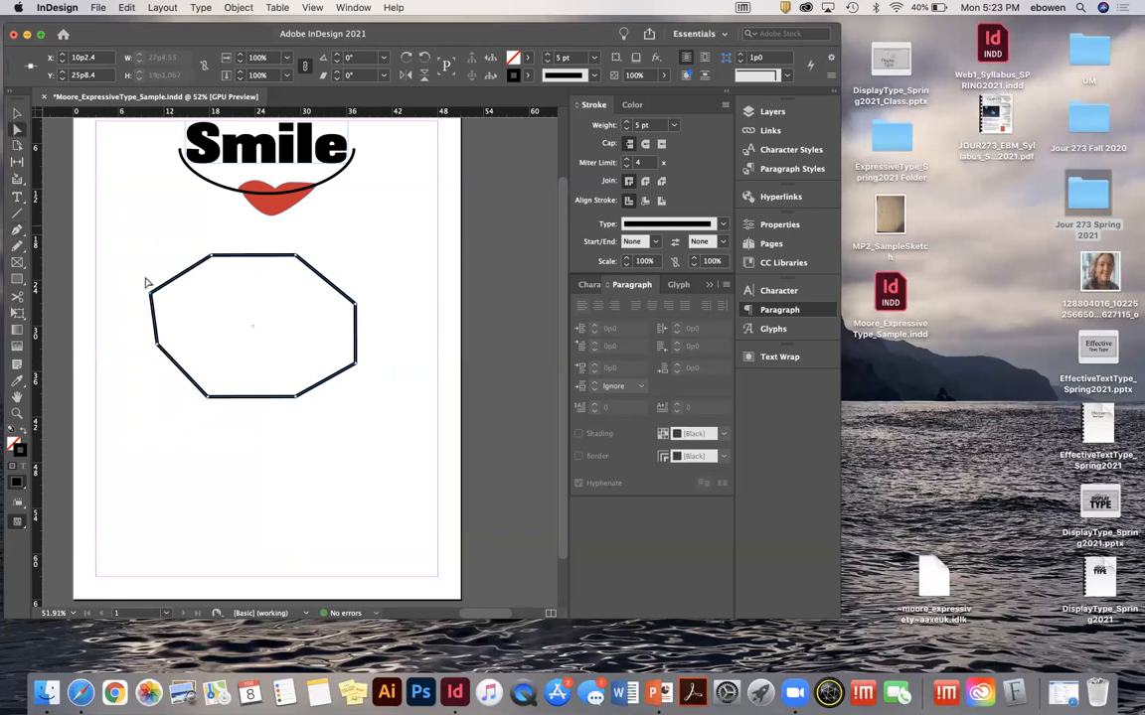
pyautogui.moveTo(212, 257); pyautogui.dragTo(214, 249)
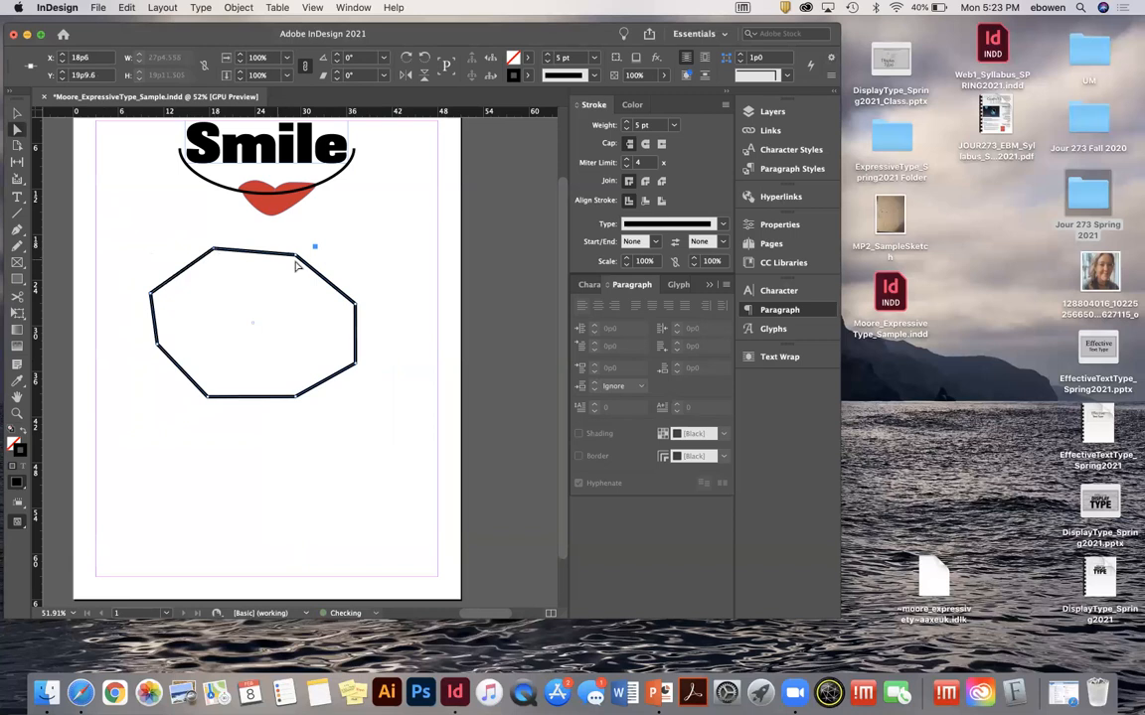
pyautogui.moveTo(300, 254); pyautogui.dragTo(303, 246)
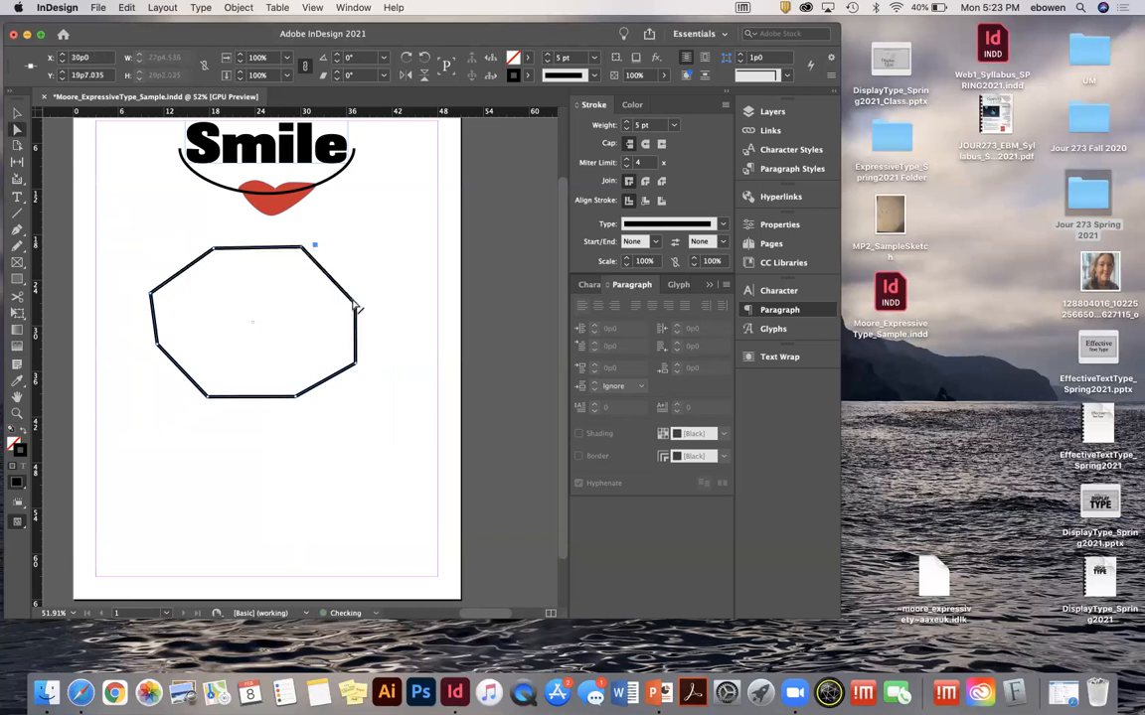
pyautogui.moveTo(357, 308); pyautogui.dragTo(362, 293)
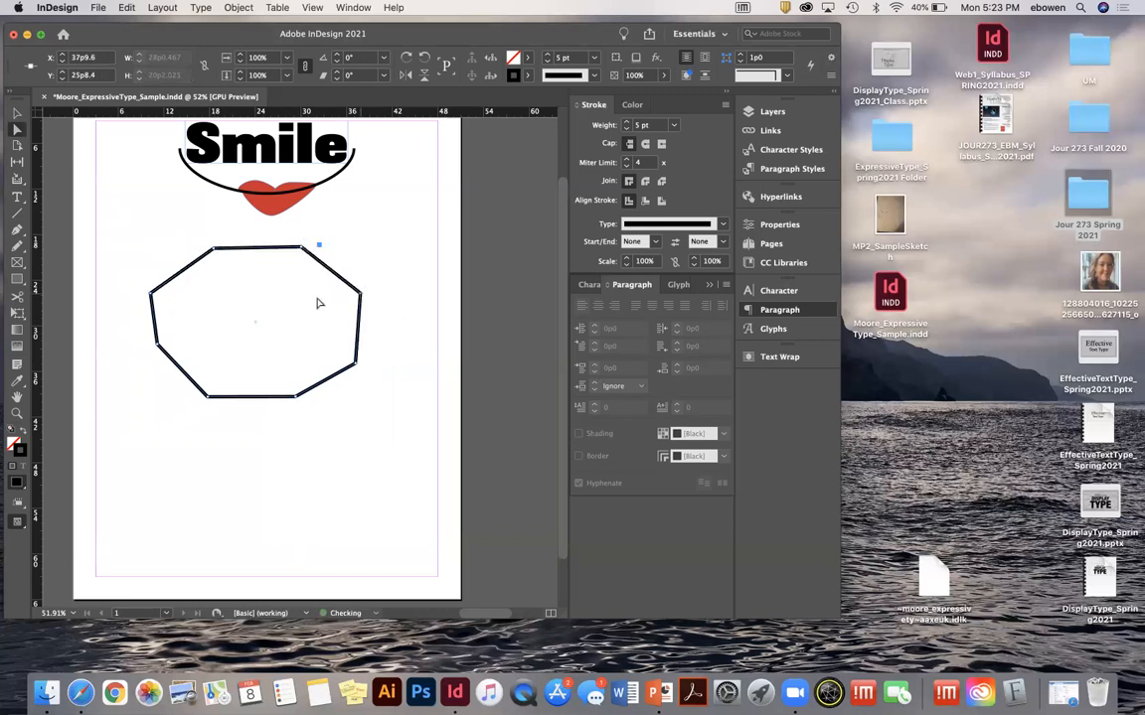
pyautogui.moveTo(156, 347); pyautogui.dragTo(151, 350)
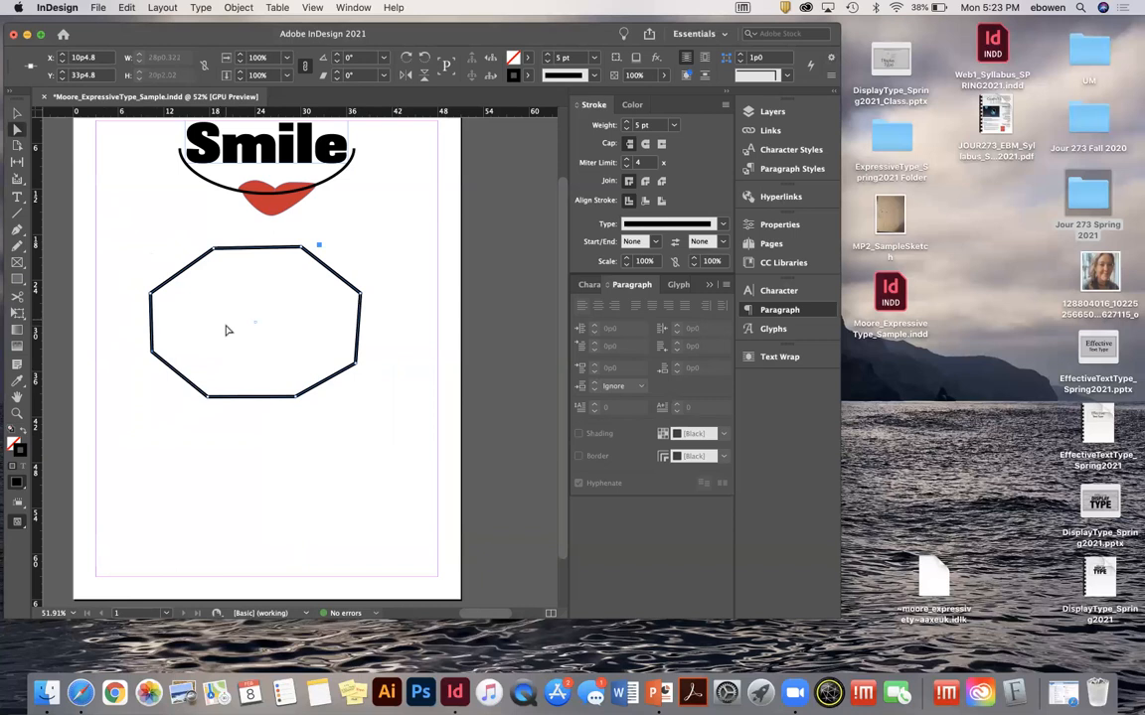
# Draw a closed rounded shape with curved Pen tool segments below the eight-sided shape, about 29p4 wide and 20p4 high.
pyautogui.scroll(-3, 203, 481)
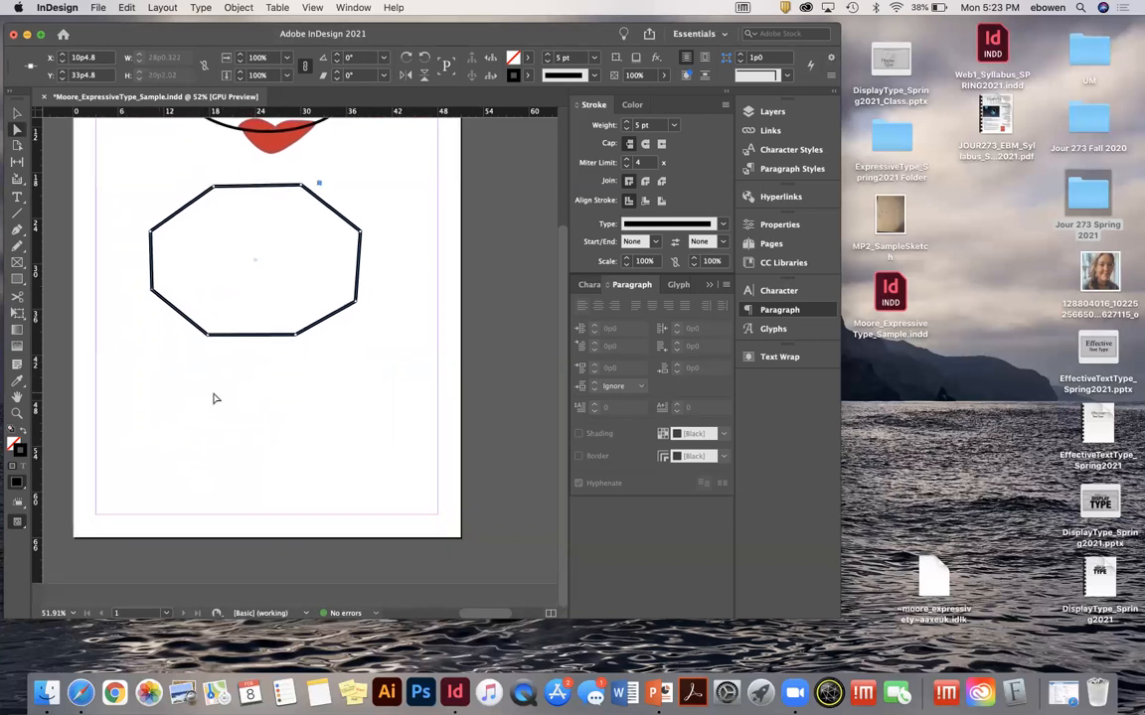
pyautogui.click(17, 229)
pyautogui.keyDown('super'); pyautogui.click(155, 409); pyautogui.keyUp('super')
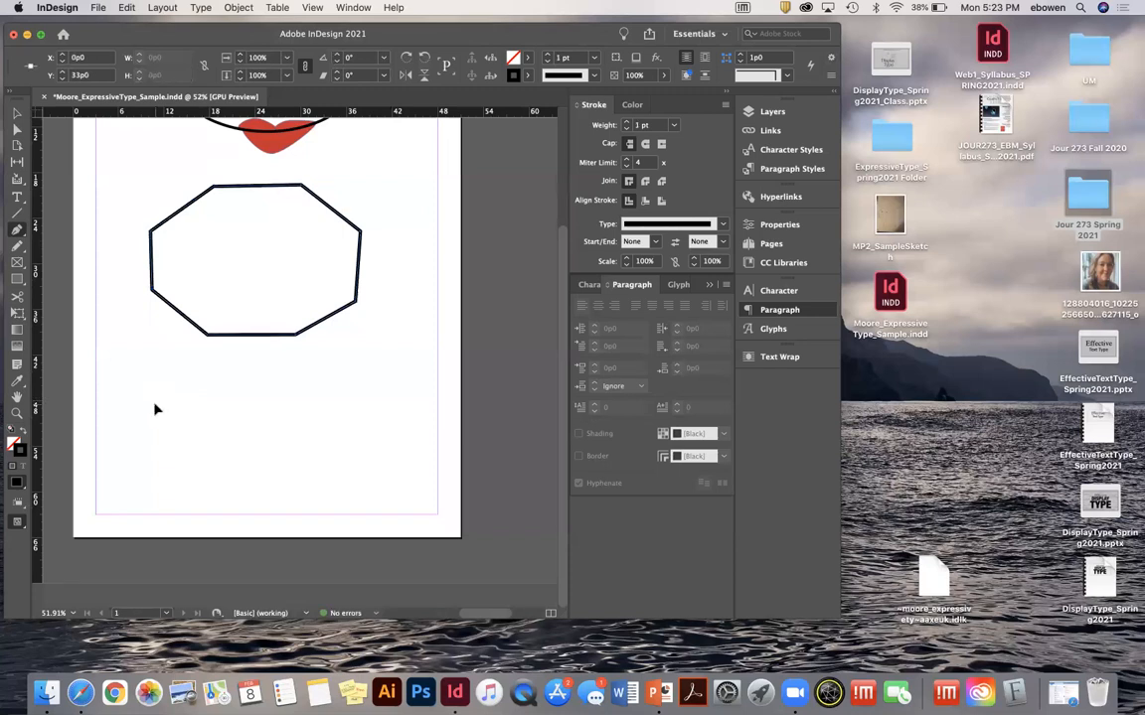
pyautogui.moveTo(167, 390); pyautogui.dragTo(198, 373)
pyautogui.click(301, 366)
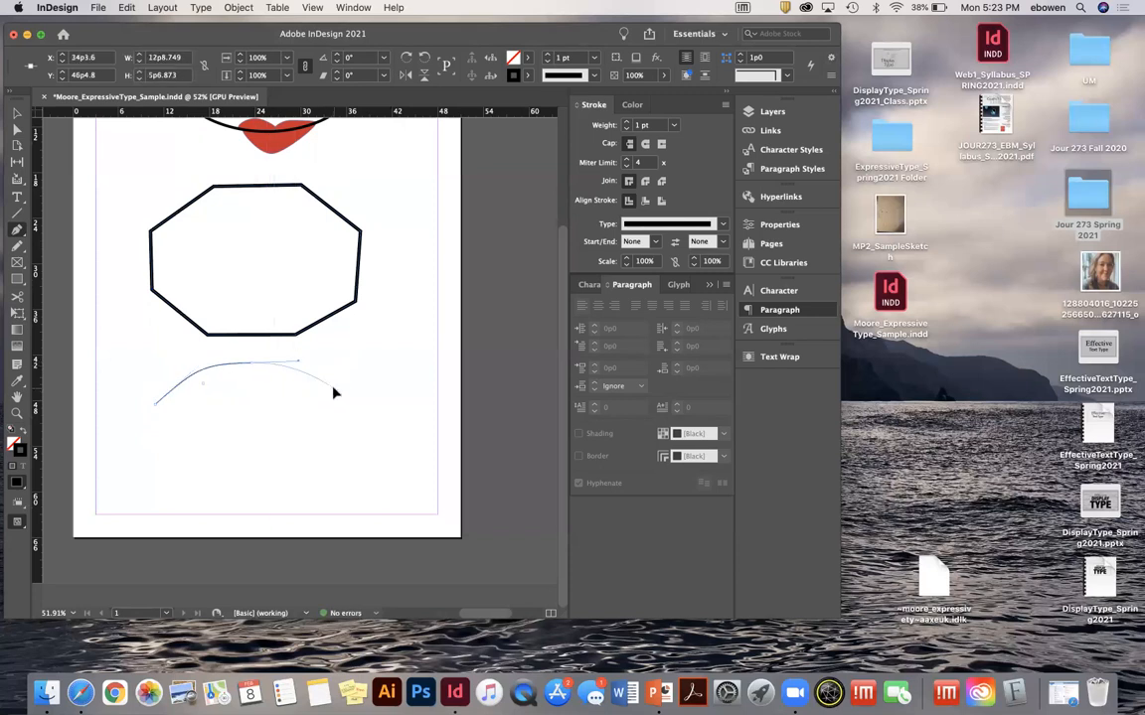
pyautogui.click(354, 407)
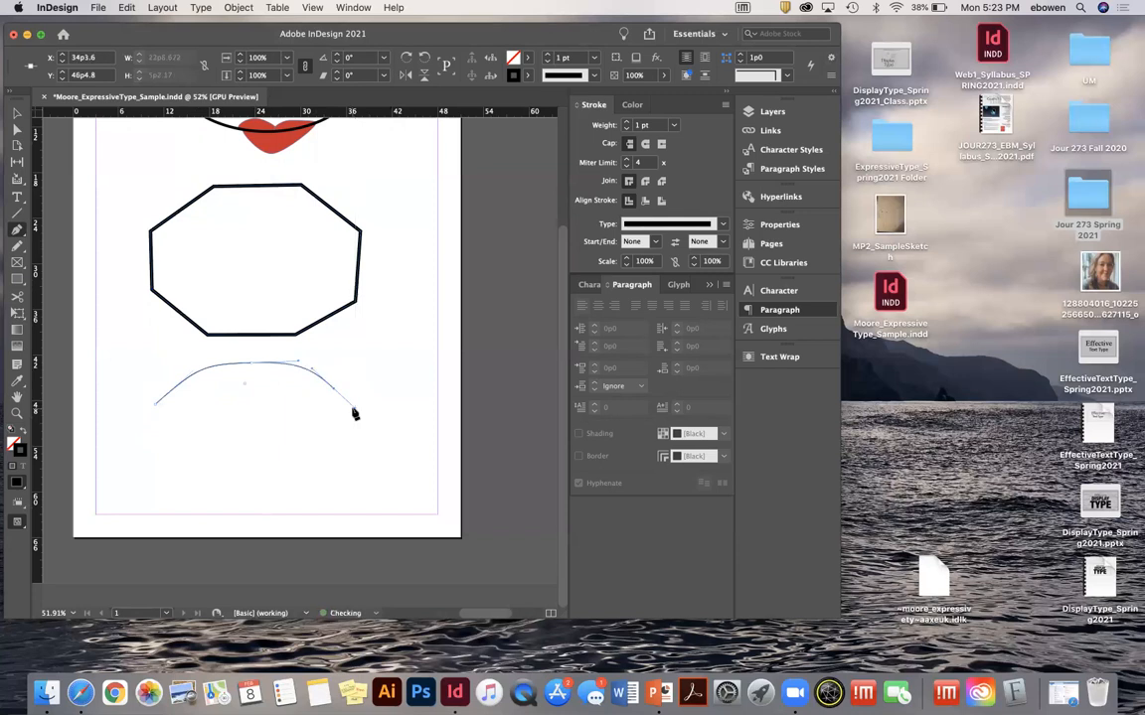
pyautogui.moveTo(364, 460); pyautogui.dragTo(358, 480)
pyautogui.moveTo(299, 513); pyautogui.dragTo(261, 519)
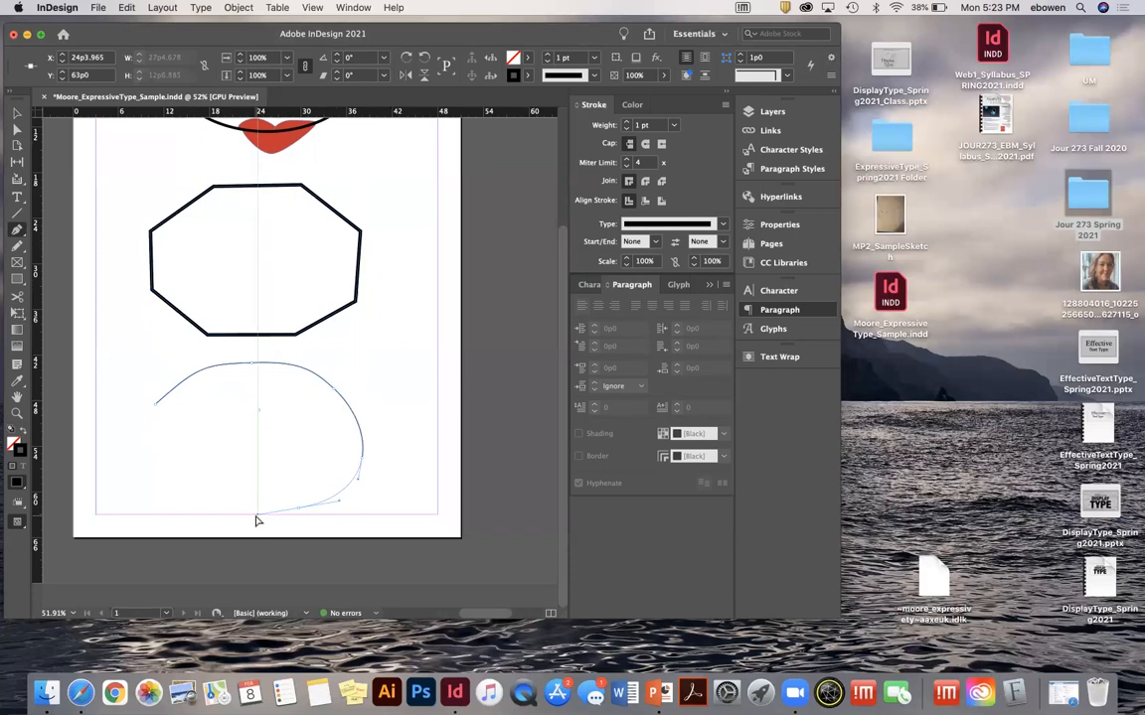
pyautogui.moveTo(257, 519); pyautogui.dragTo(257, 520)
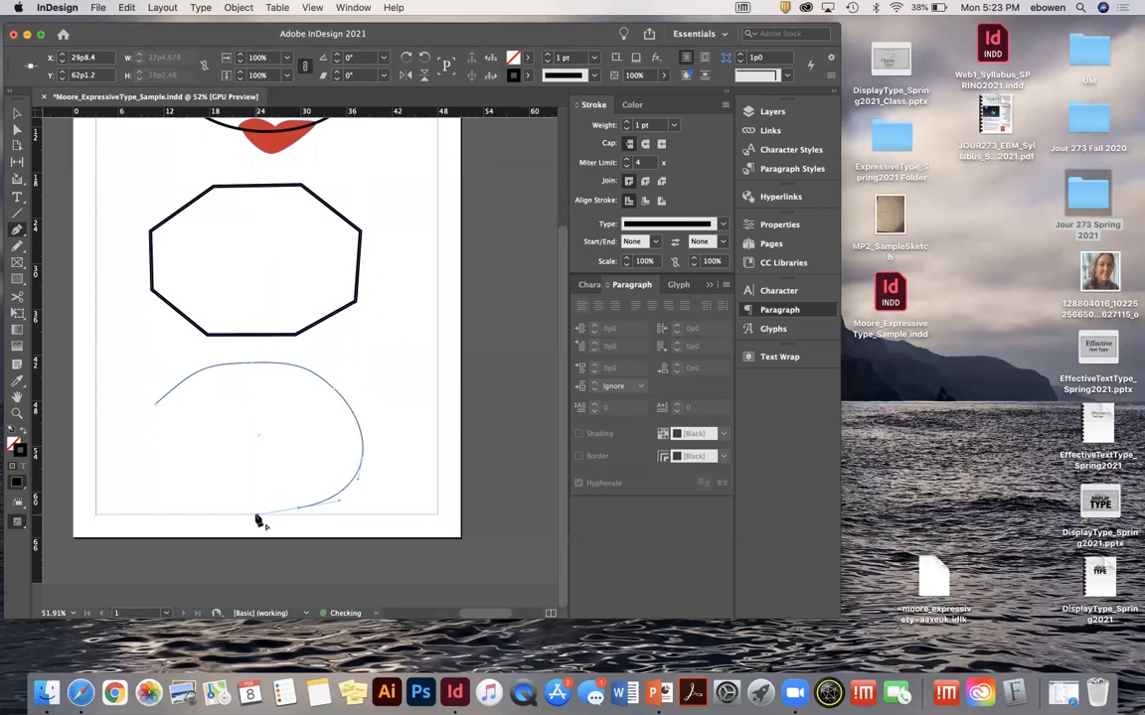
pyautogui.click(177, 504)
pyautogui.moveTo(176, 504); pyautogui.dragTo(146, 426)
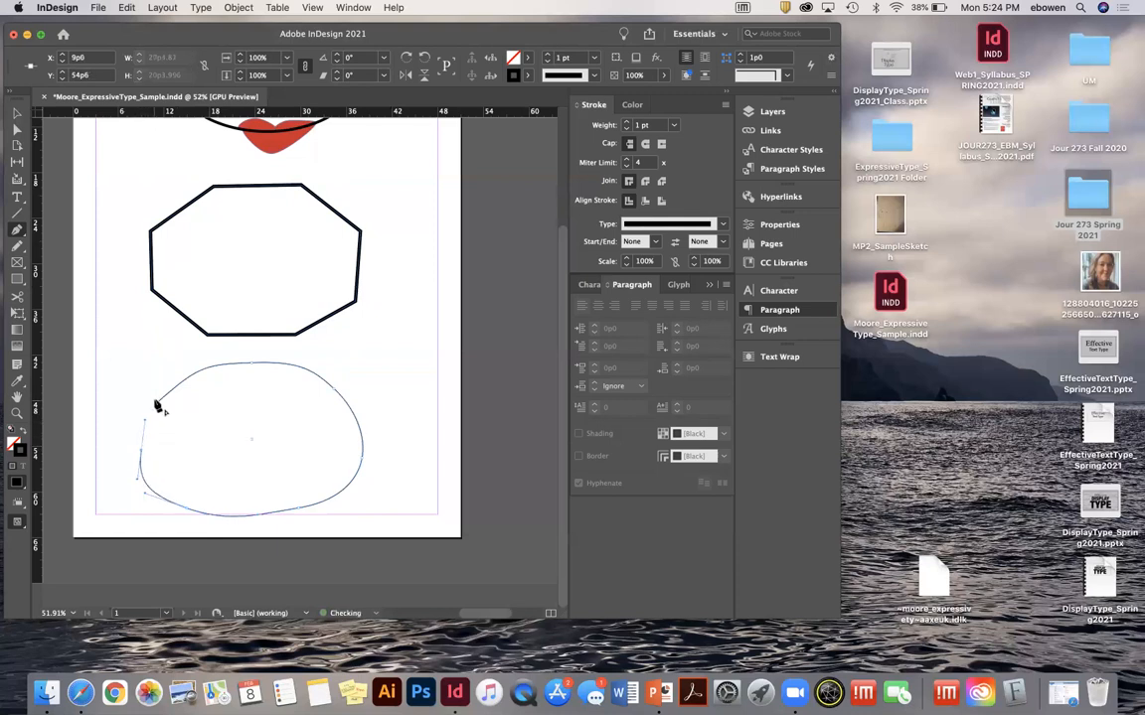
pyautogui.click(157, 409)
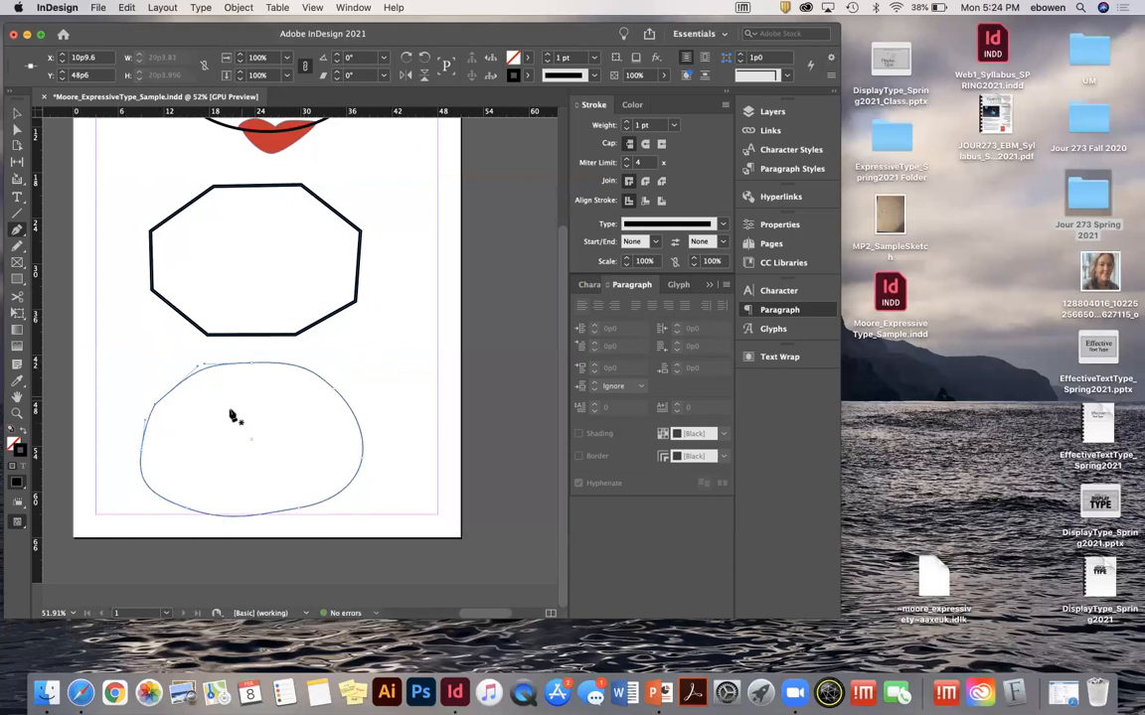
# Smooth the top of the rounded shape by adjusting the upper-left curve handle and nudging the top anchor point with Direct Selection.
pyautogui.click(16, 130)
pyautogui.scroll(3, 294, 422)
pyautogui.hscroll(-3, 295, 424)
pyautogui.scroll(-2, 294, 424)
pyautogui.moveTo(251, 239); pyautogui.dragTo(218, 246)
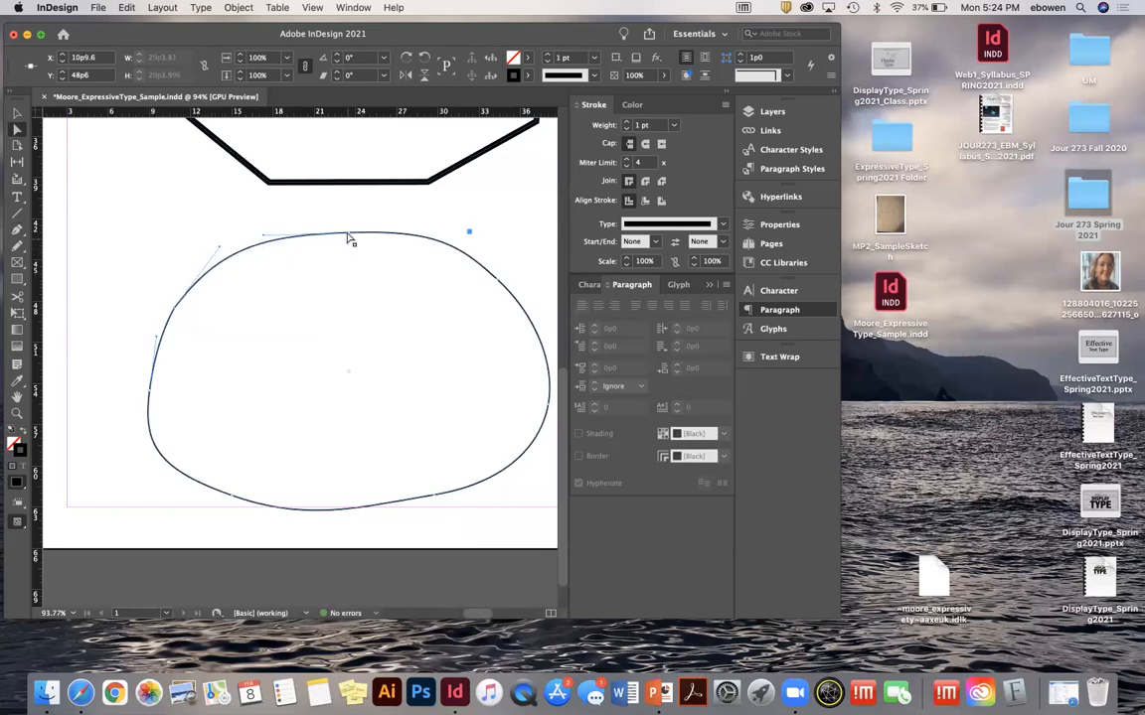
pyautogui.moveTo(349, 239)
pyautogui.mouseDown()
pyautogui.moveTo(392, 237)
pyautogui.moveTo(297, 245)
pyautogui.moveTo(349, 240)
pyautogui.mouseUp()
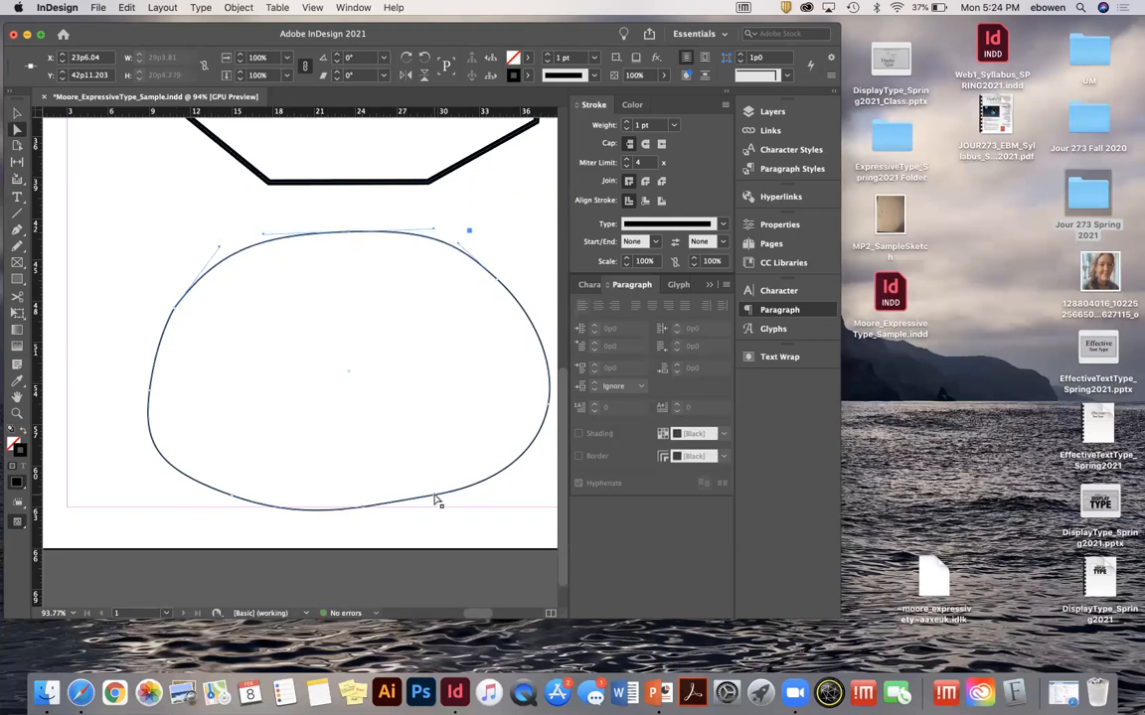
# Even out the rounded shape's lower edge and left side by adjusting its lower-right, left and upper-left anchor points.
pyautogui.moveTo(437, 502); pyautogui.dragTo(439, 504)
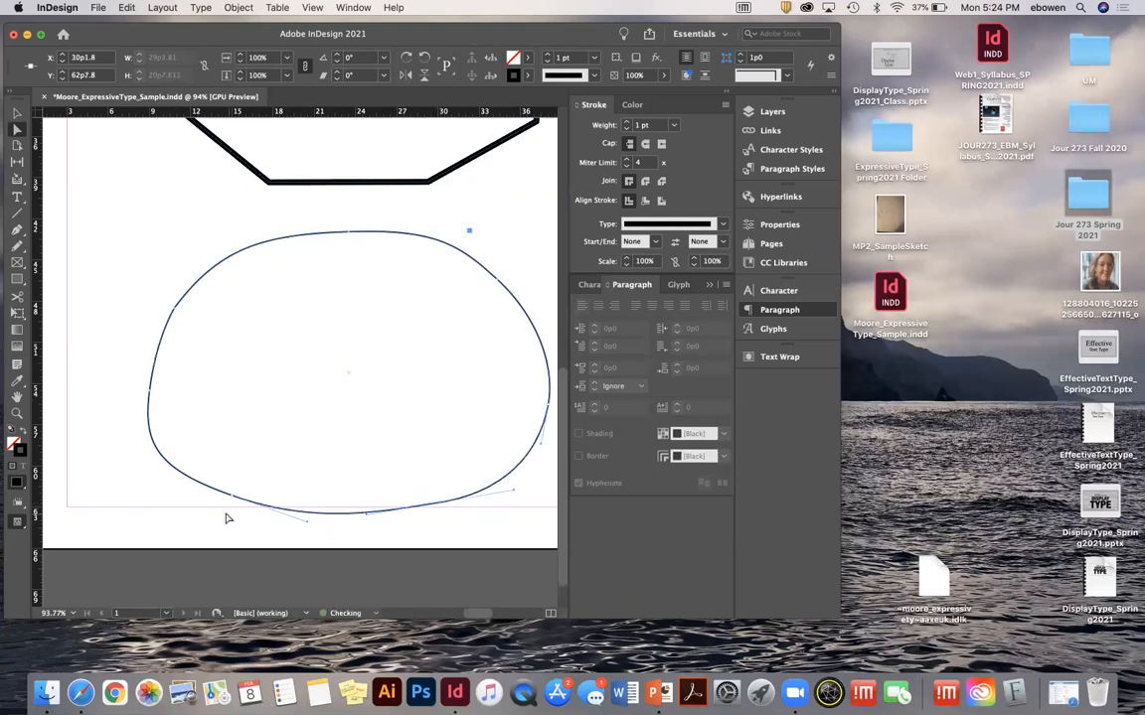
pyautogui.moveTo(151, 396); pyautogui.dragTo(148, 368)
pyautogui.moveTo(174, 312)
pyautogui.mouseDown()
pyautogui.moveTo(179, 286)
pyautogui.moveTo(179, 301)
pyautogui.mouseUp()
pyautogui.press('super+minus')
pyautogui.hscroll(3, 308, 360)
pyautogui.scroll(2, 308, 360)
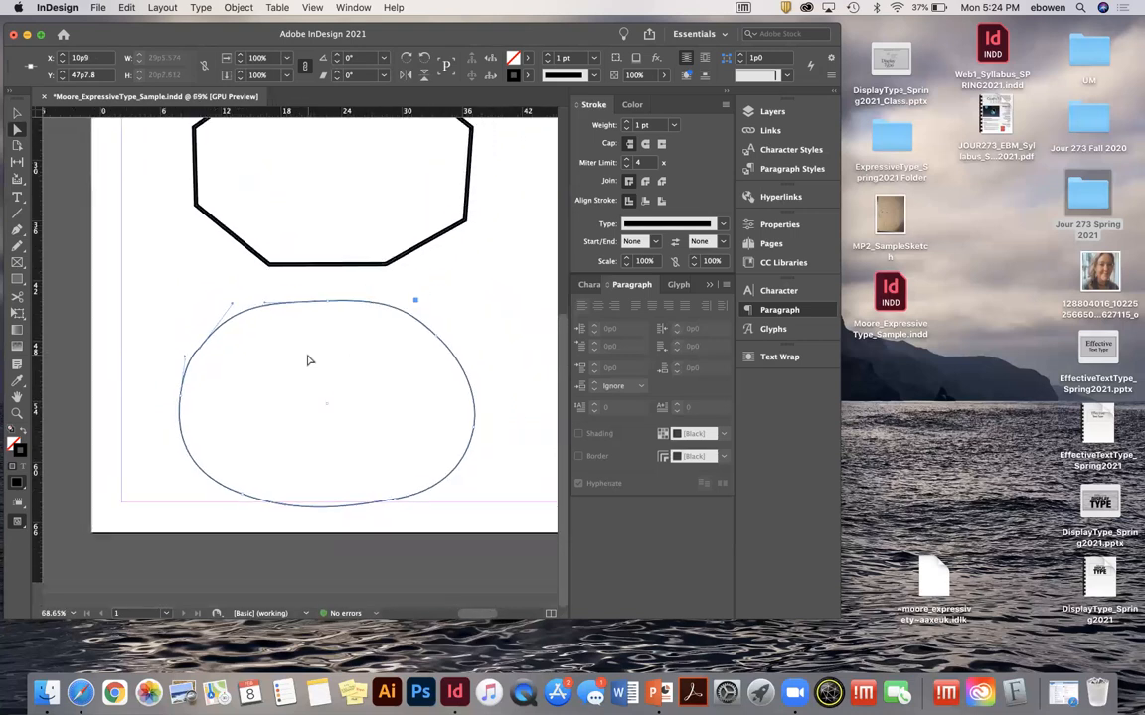
pyautogui.click(18, 231)
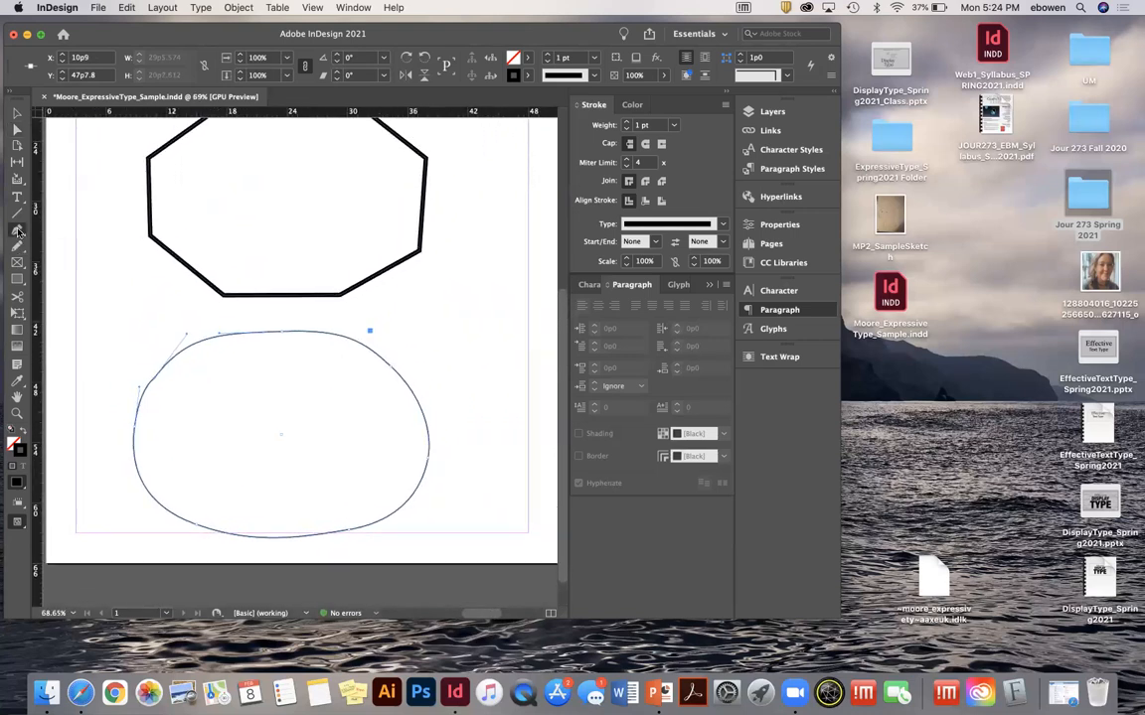
pyautogui.click(18, 232)
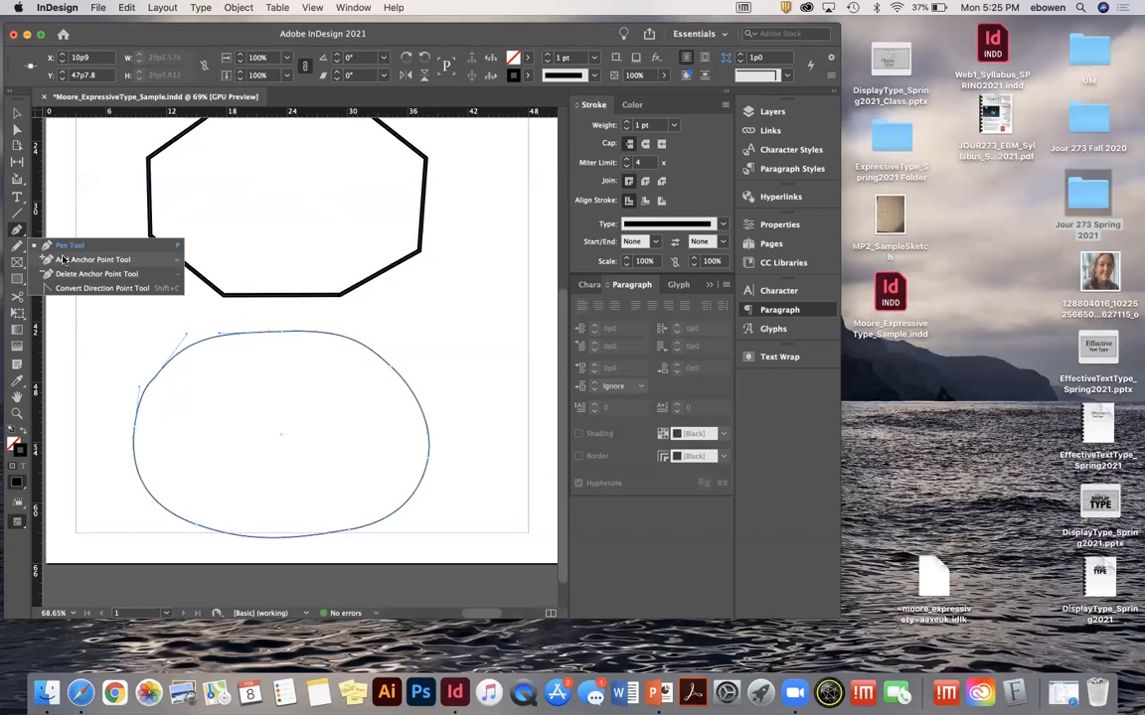
pyautogui.click(17, 280)
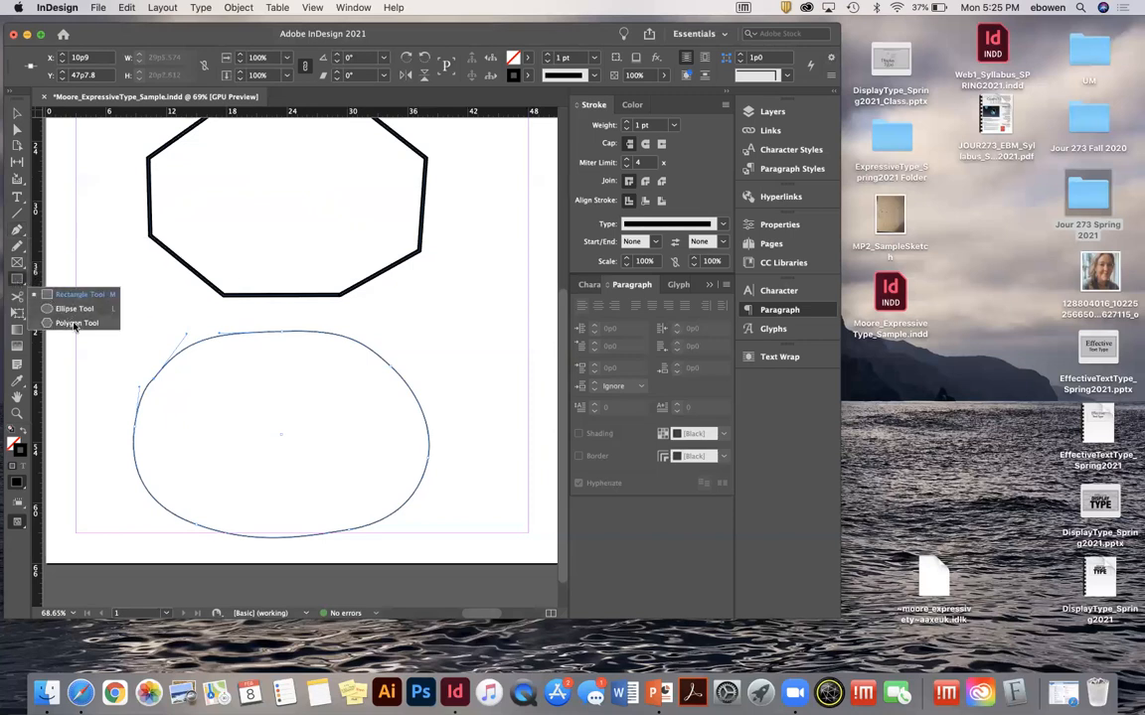
pyautogui.click(69, 308)
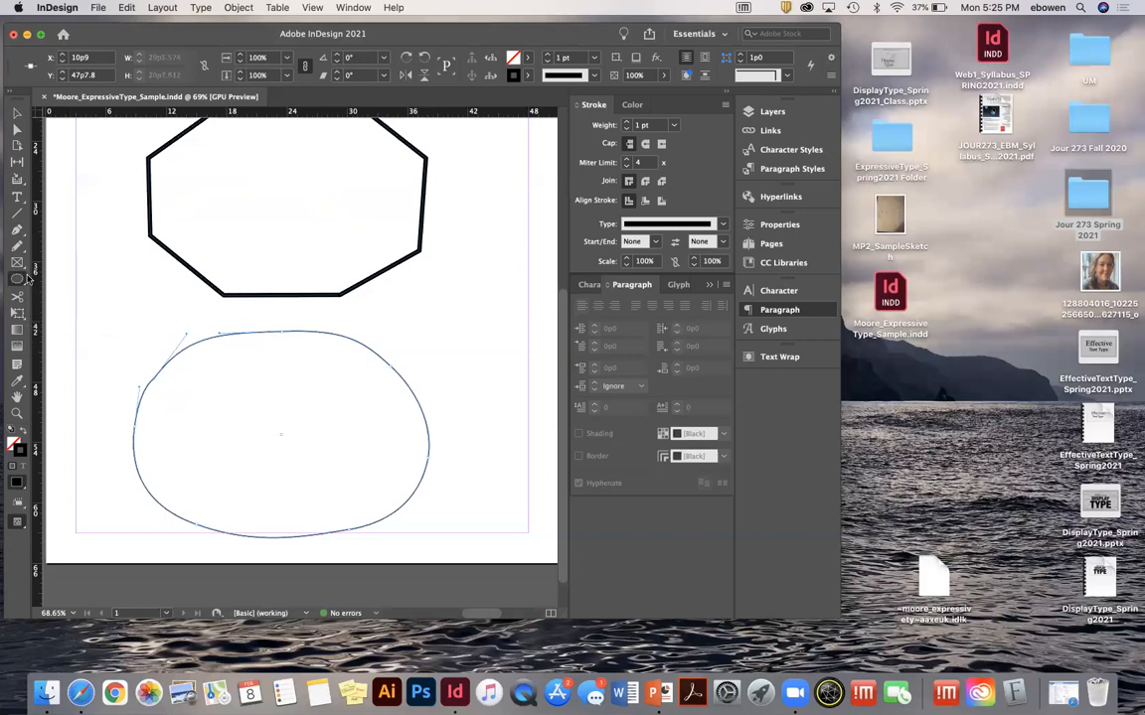
# Draw a rectangle about 11p1 wide and 8p2 high inside the eight-sided shape with the Rectangle tool.
pyautogui.click(17, 281)
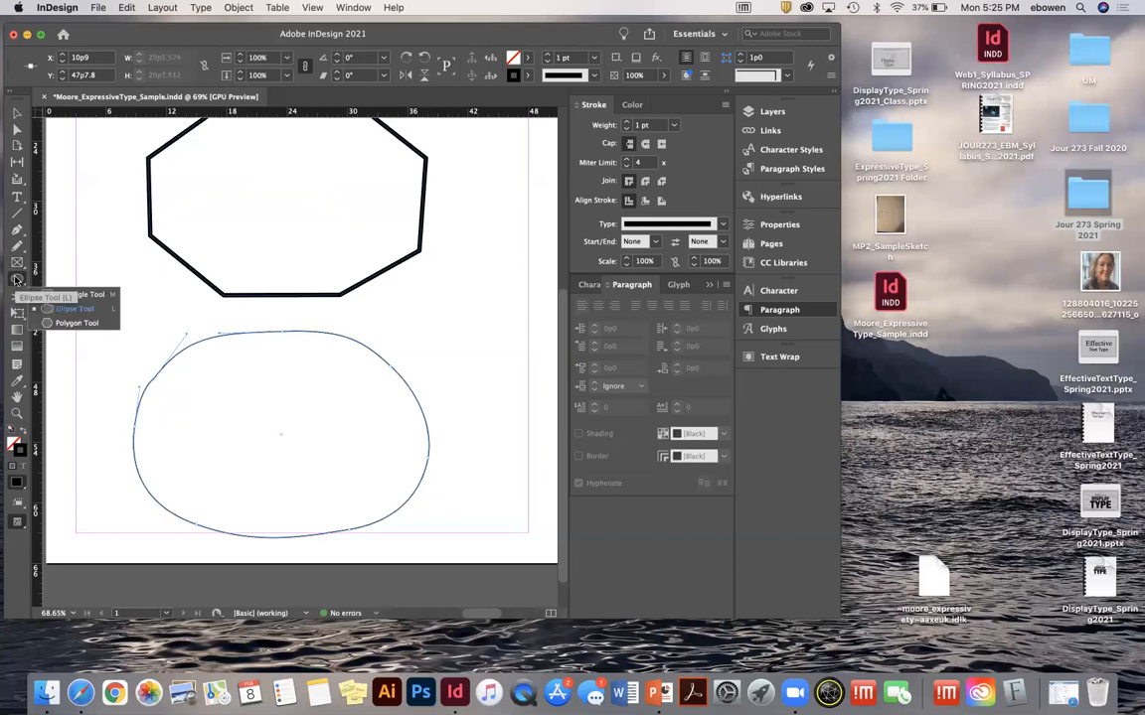
pyautogui.click(77, 294)
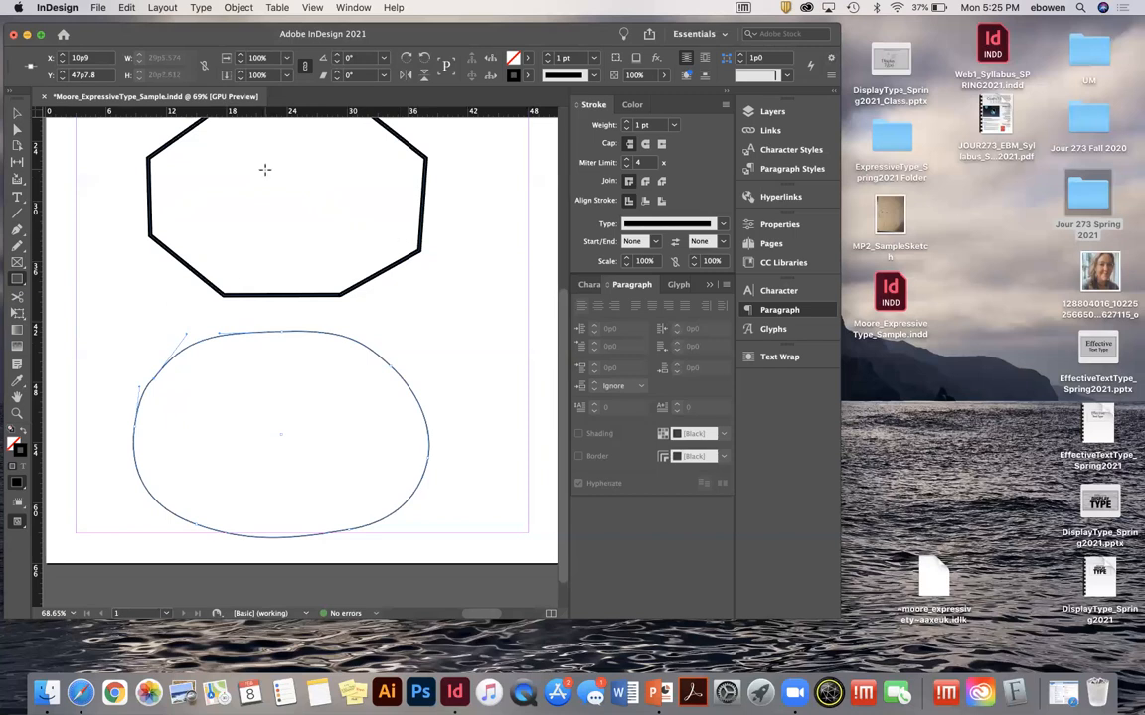
pyautogui.moveTo(228, 167); pyautogui.dragTo(338, 248)
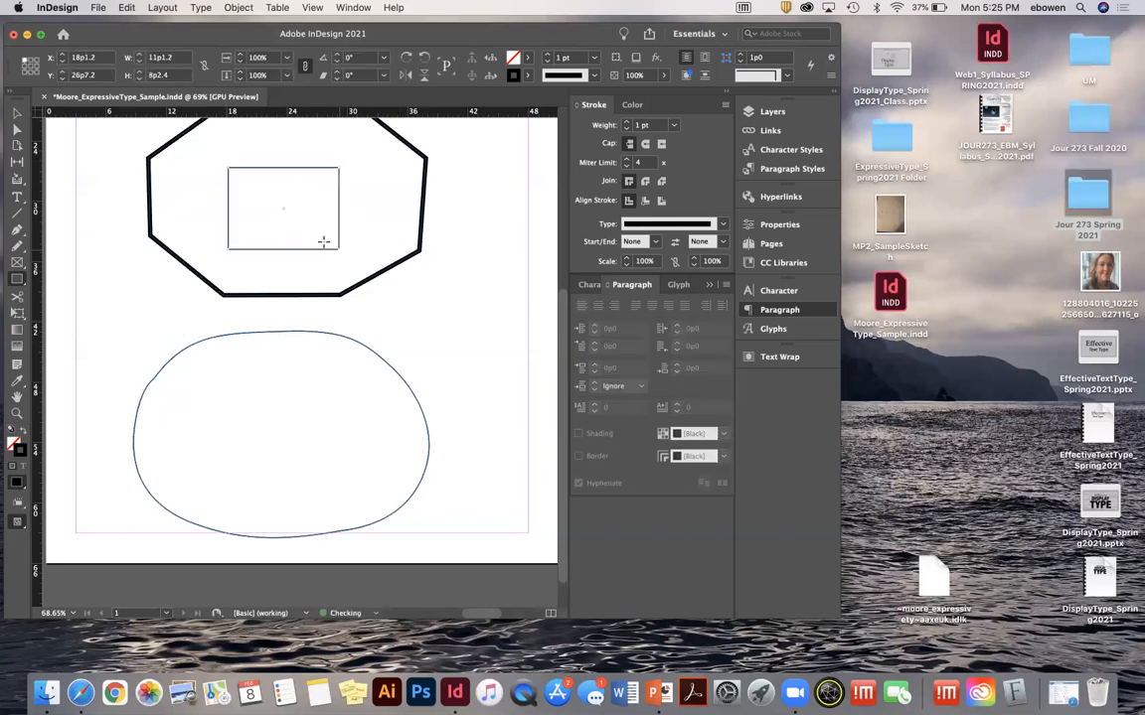
# Turn the rectangle into a triangle by removing its lower-right corner with the Delete Anchor Point tool.
pyautogui.click(30, 229)
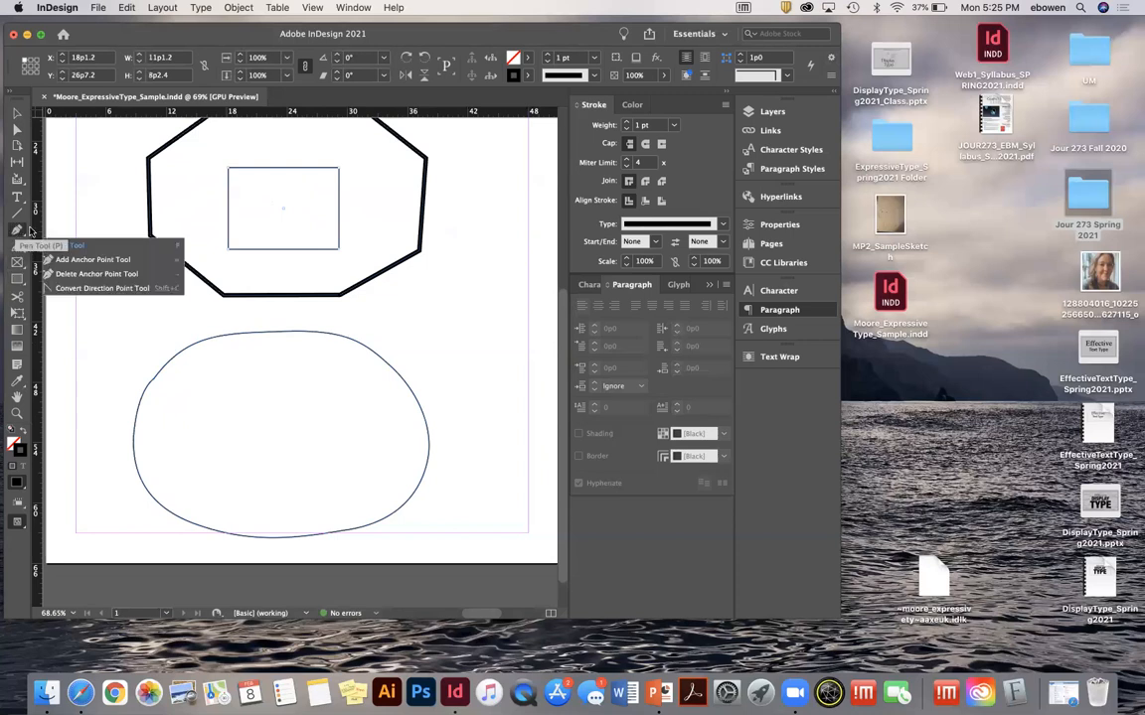
pyautogui.click(61, 273)
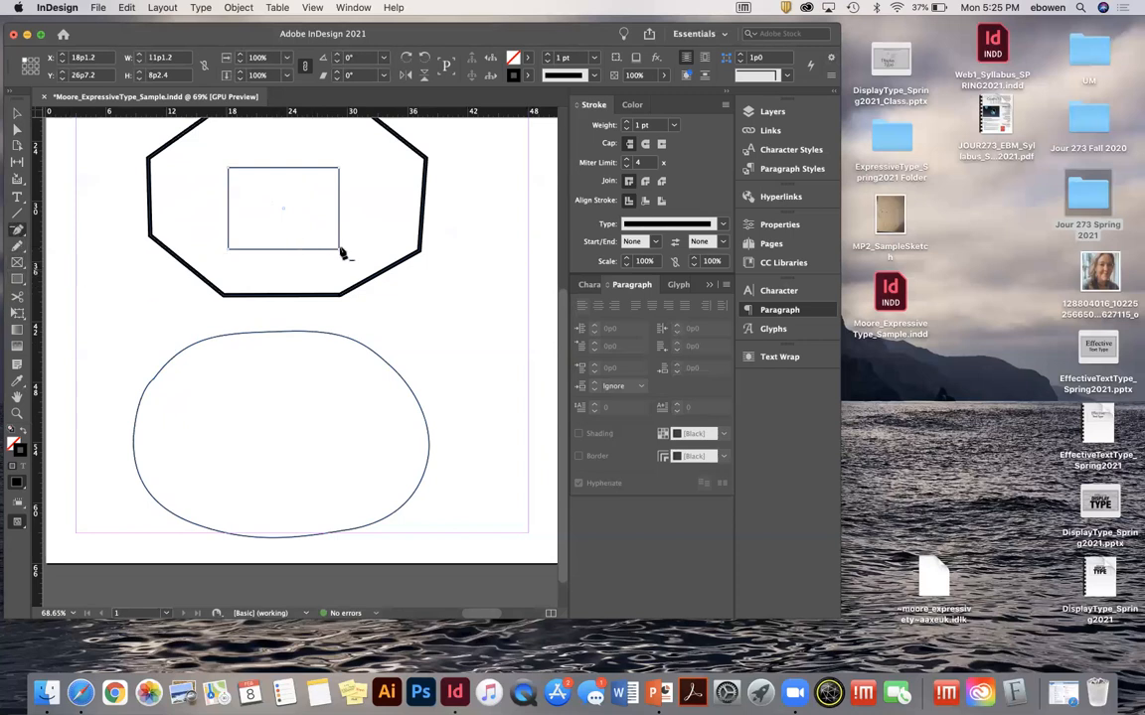
pyautogui.click(339, 251)
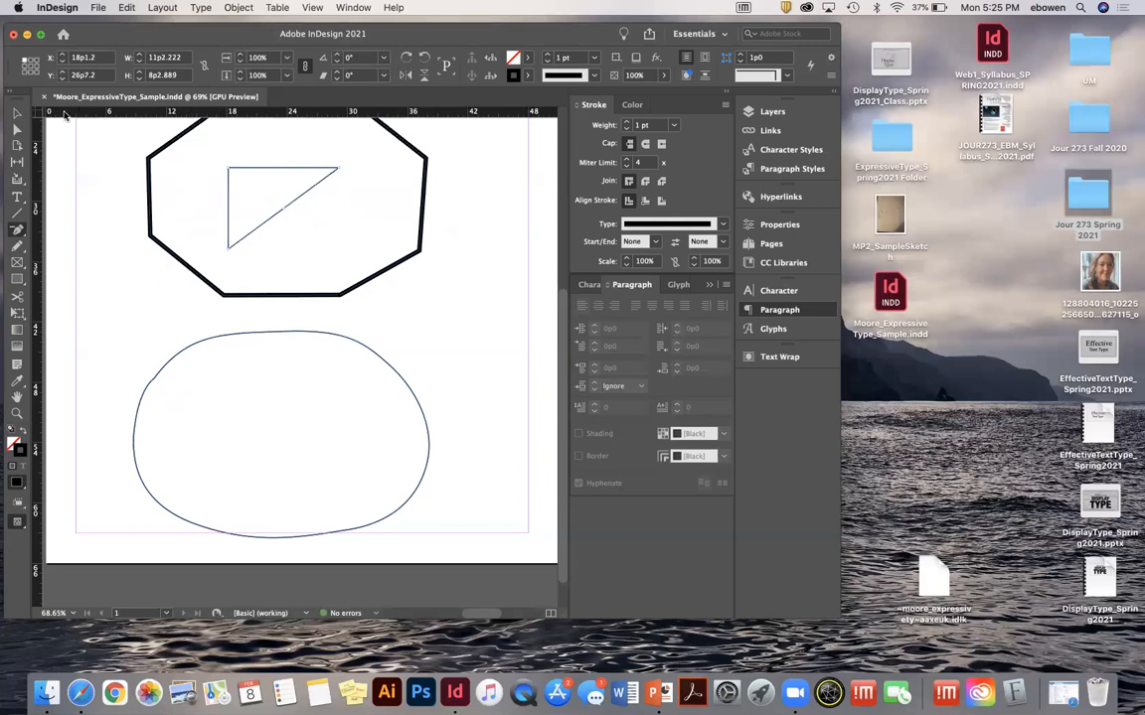
# Reshape the triangle with Direct Selection, moving its right point down to the base and its top-left point to a centered apex.
pyautogui.click(17, 128)
pyautogui.moveTo(339, 170); pyautogui.dragTo(371, 243)
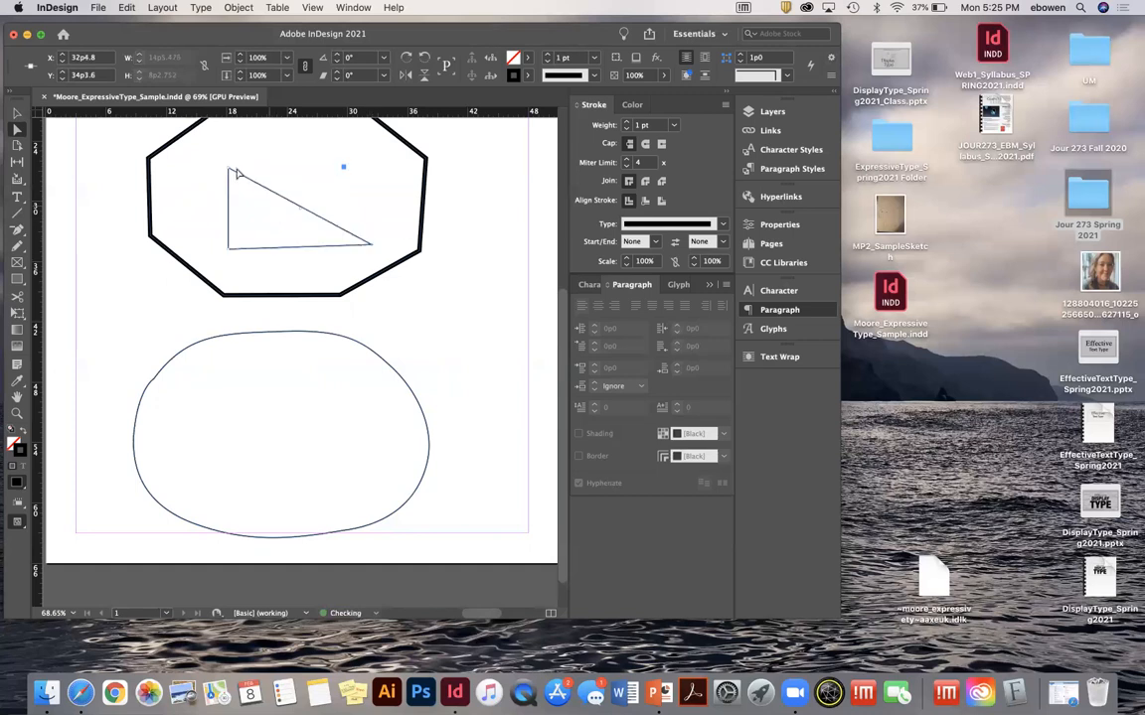
pyautogui.moveTo(230, 173); pyautogui.dragTo(300, 171)
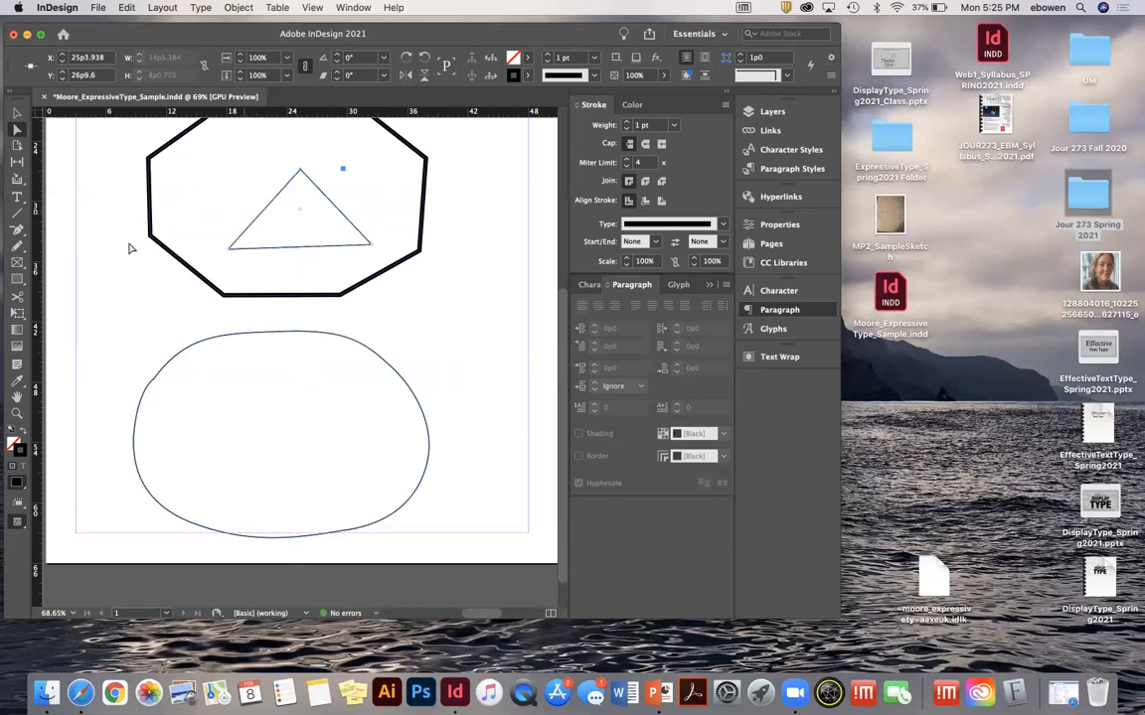
# Add two anchor points along the rounded shape's upper edge, one left and one right of the top, with the Add Anchor Point tool.
pyautogui.click(17, 229)
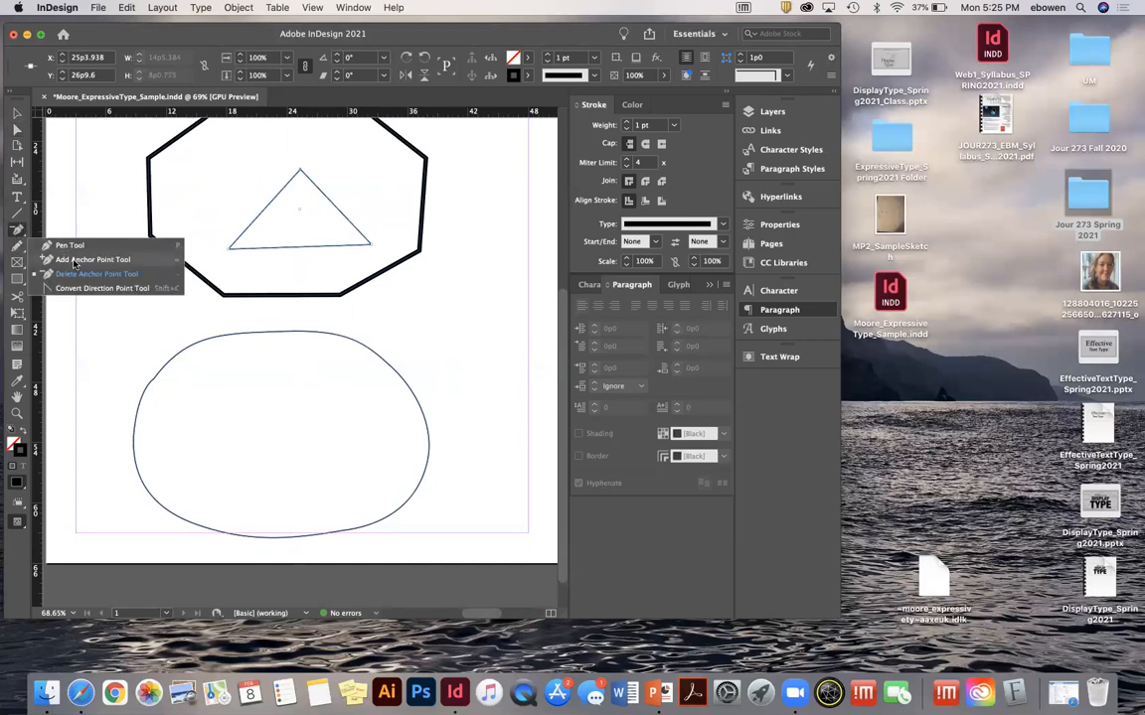
pyautogui.click(74, 260)
pyautogui.click(225, 338)
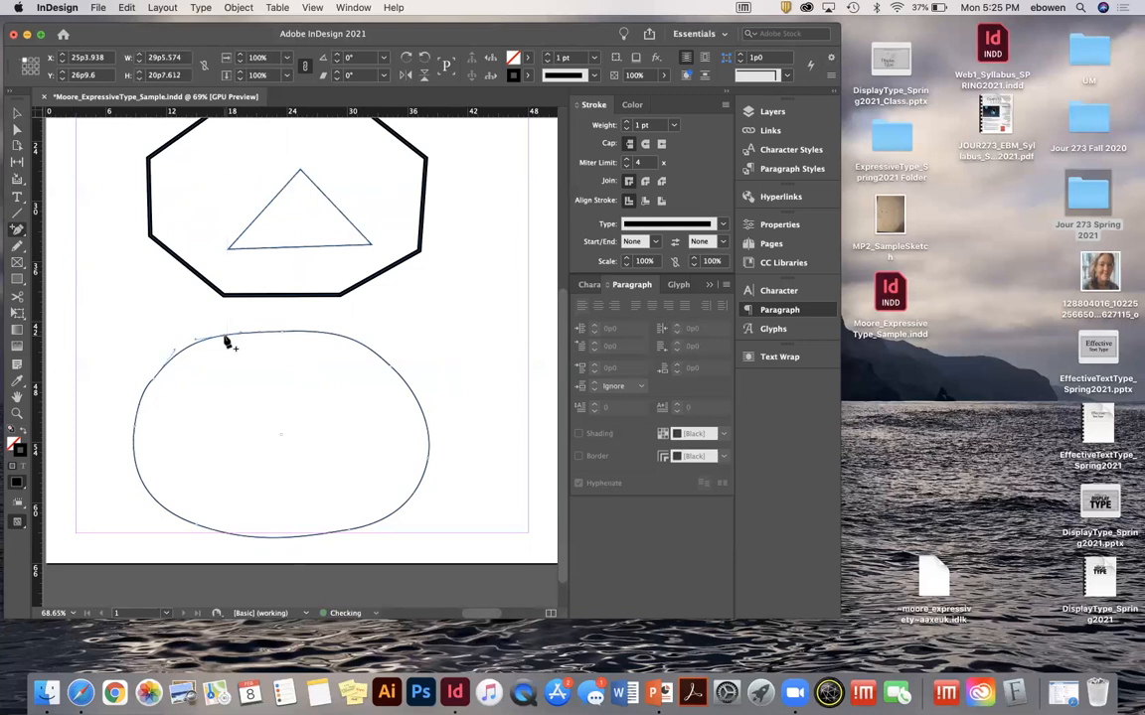
pyautogui.click(345, 337)
pyautogui.scroll(5, 422, 414)
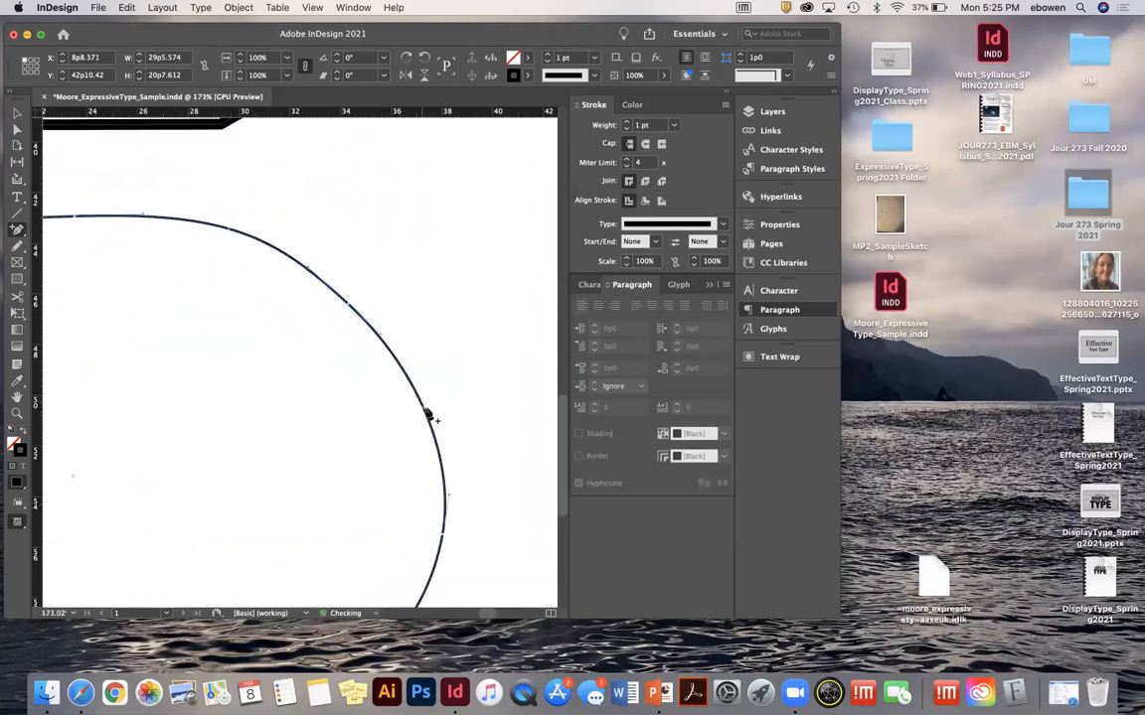
pyautogui.scroll(-5, 170, 331)
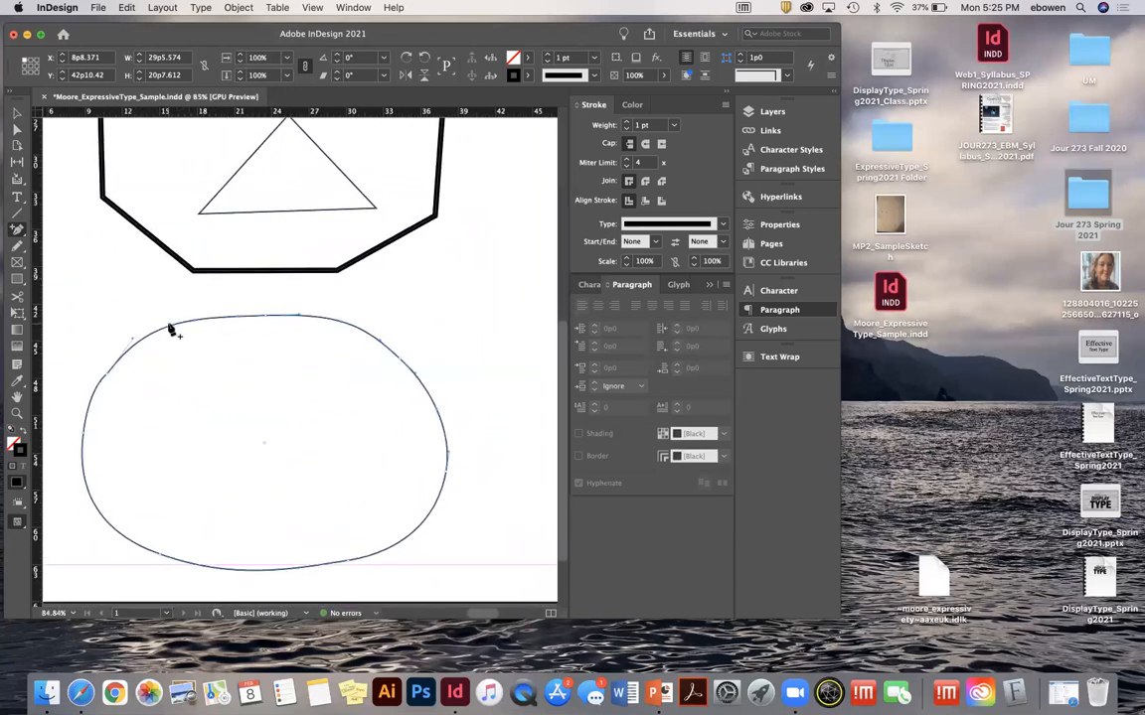
pyautogui.click(17, 228)
pyautogui.click(17, 228)
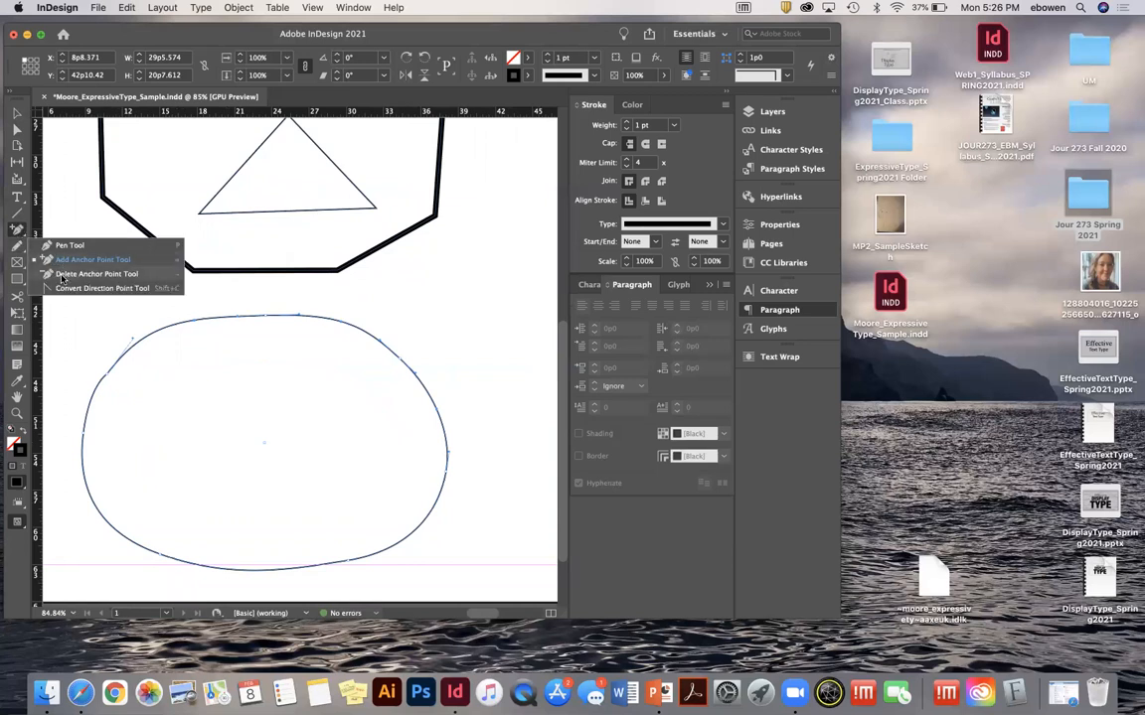
pyautogui.click(62, 275)
pyautogui.click(15, 281)
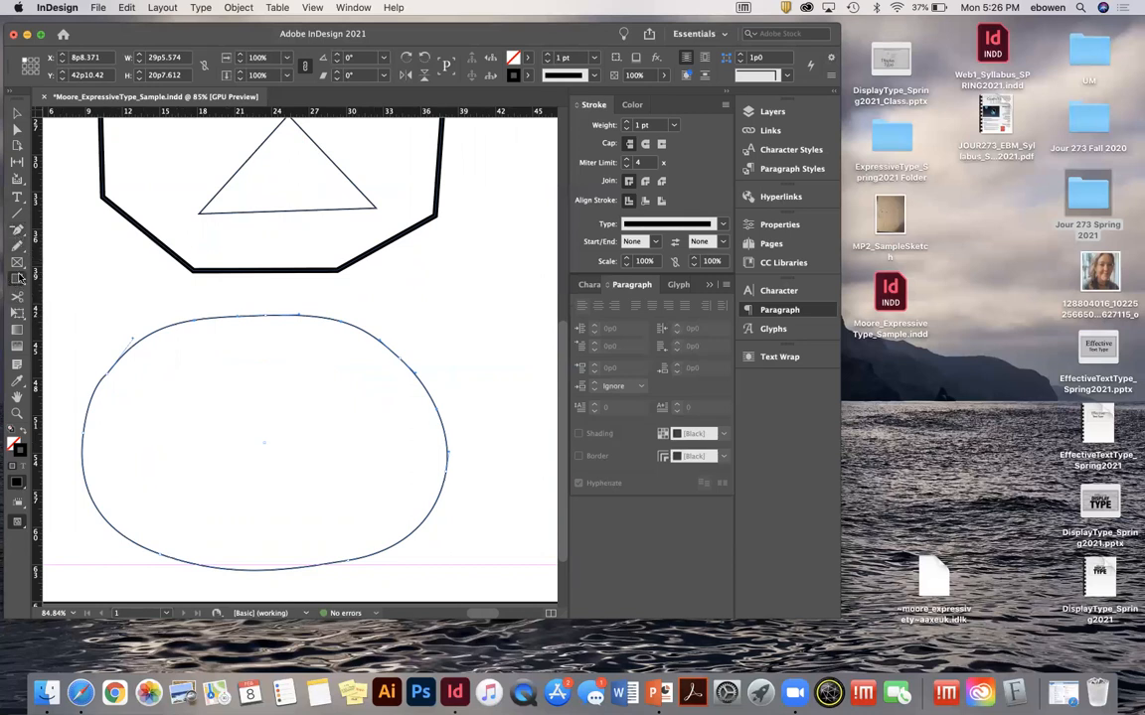
# Draw an ellipse about 12p1 wide and 7p4 high above the large rounded shape's upper-right side with the Ellipse tool.
pyautogui.click(18, 278)
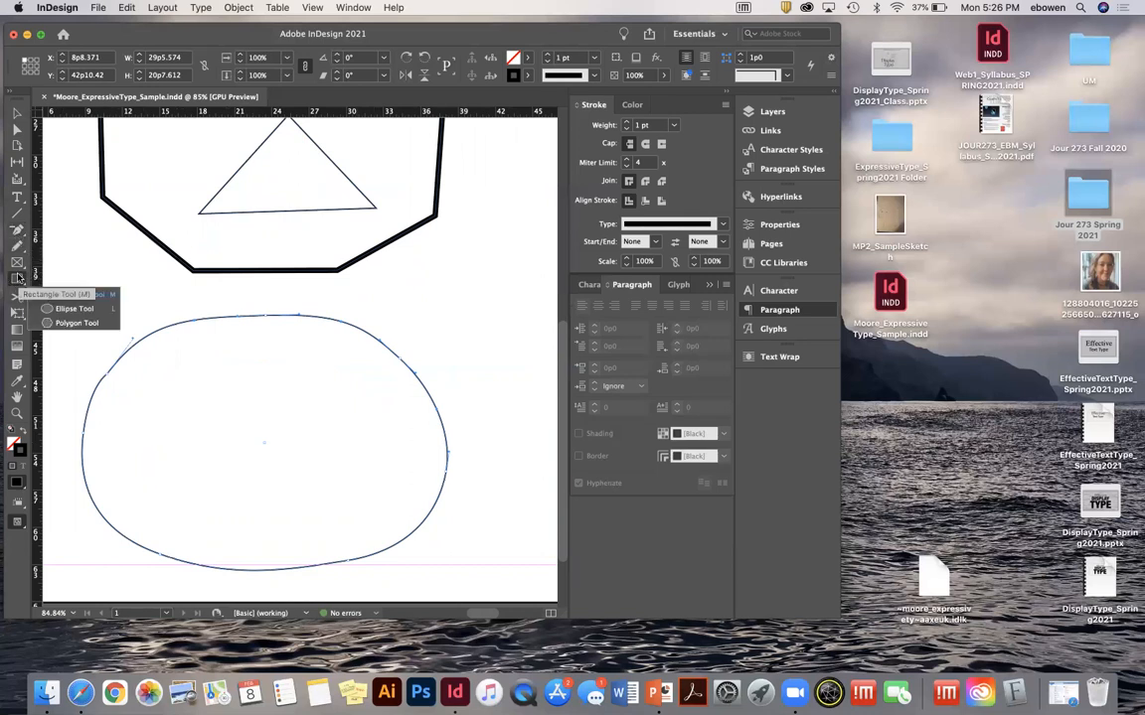
pyautogui.click(69, 309)
pyautogui.moveTo(393, 285); pyautogui.dragTo(542, 375)
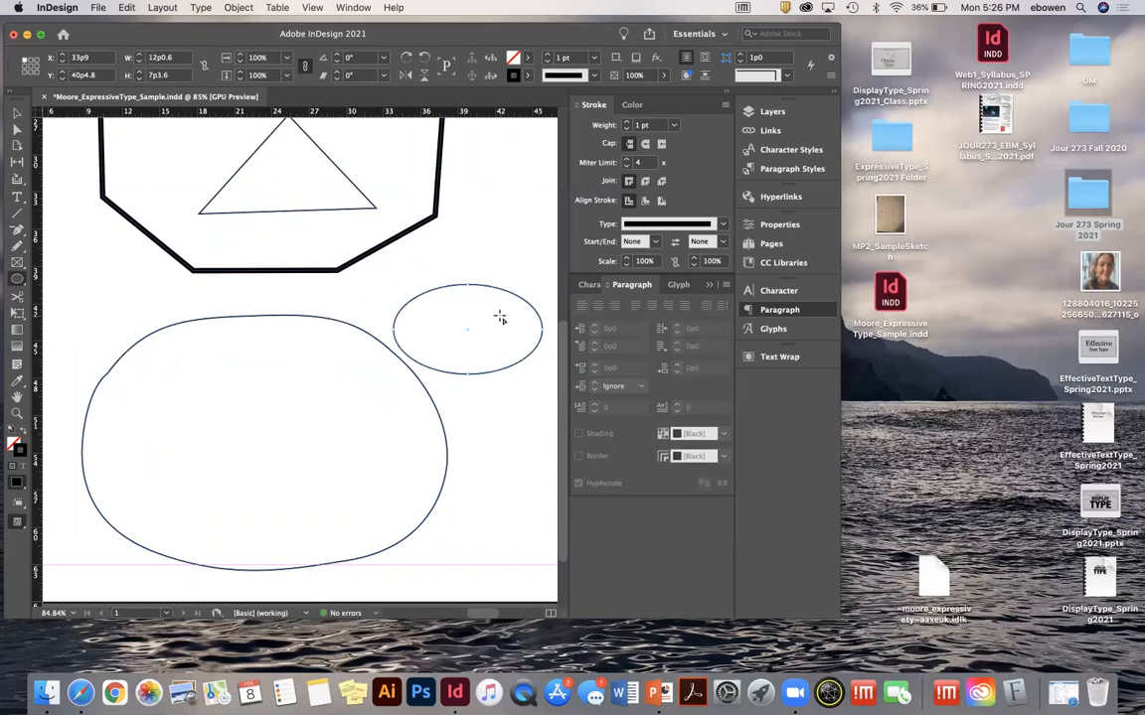
# Remove the ellipse's right anchor point, and move its bottom anchor point up and to the right with Direct Selection.
pyautogui.press('p')
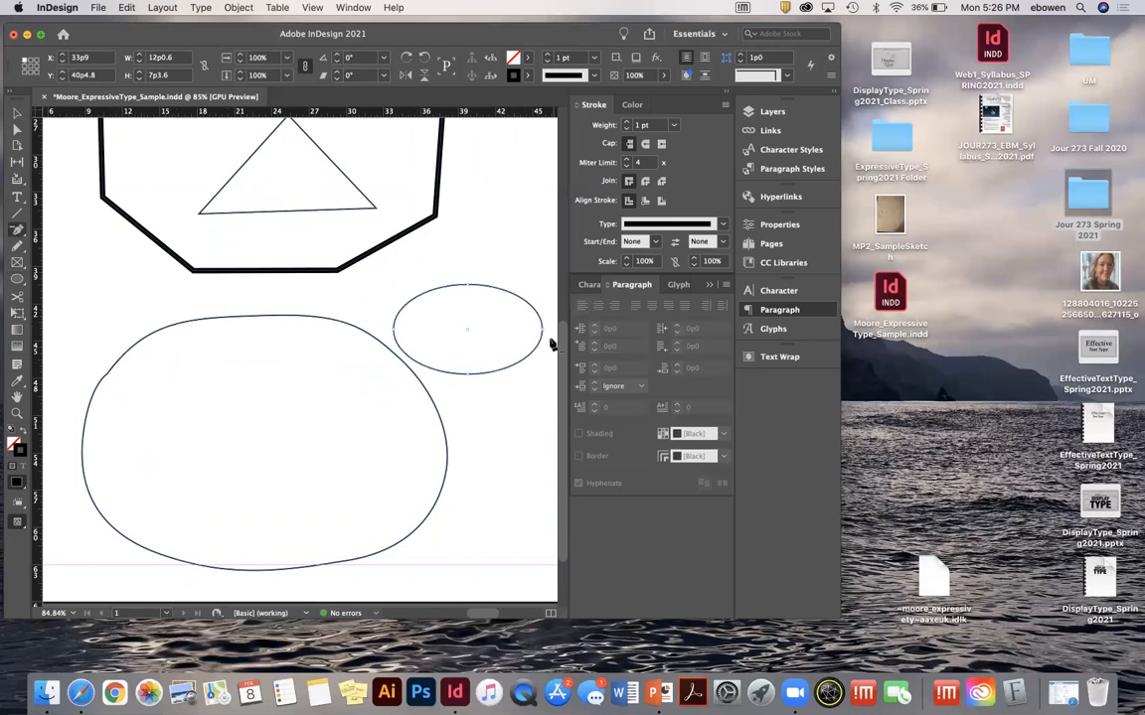
pyautogui.click(542, 333)
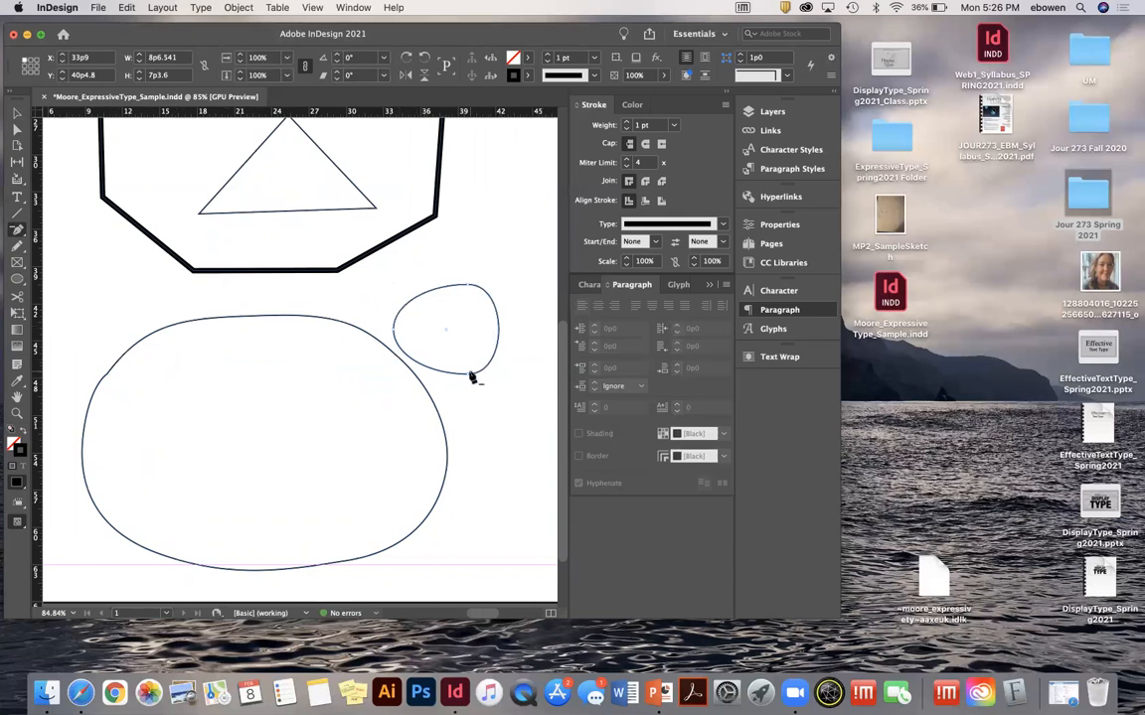
pyautogui.press('a')
pyautogui.moveTo(468, 378); pyautogui.dragTo(521, 326)
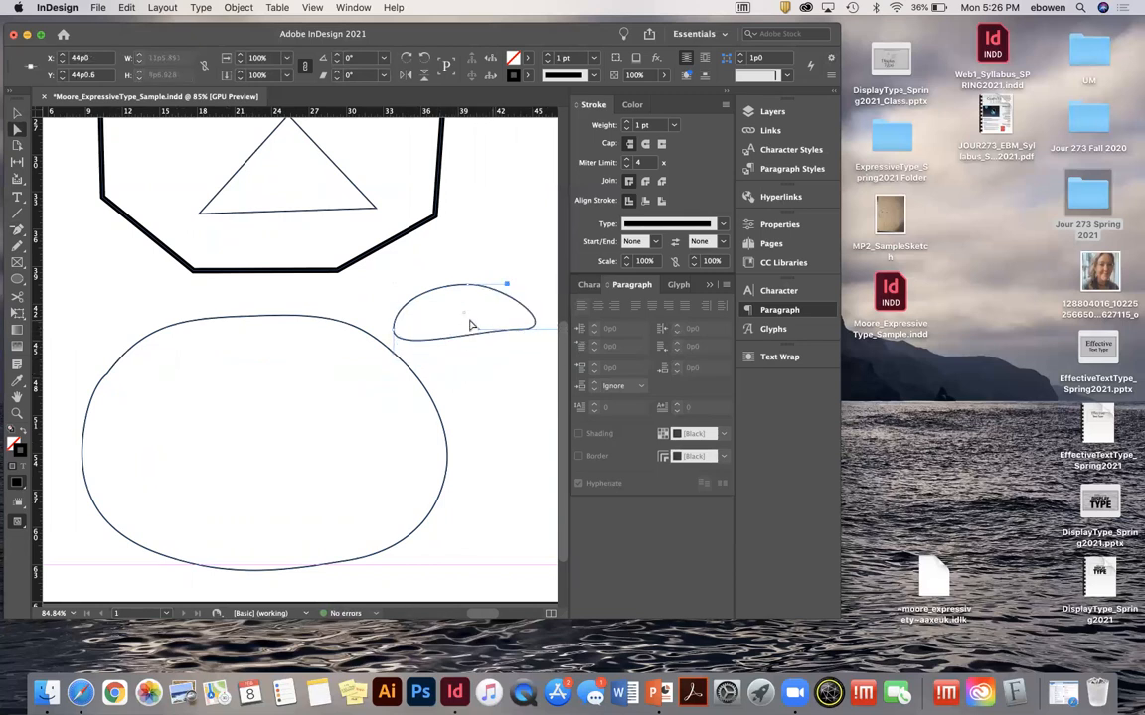
# Convert the small shape's top, right and left curve points to sharp corners with the Convert Direction Point tool.
pyautogui.click(18, 229)
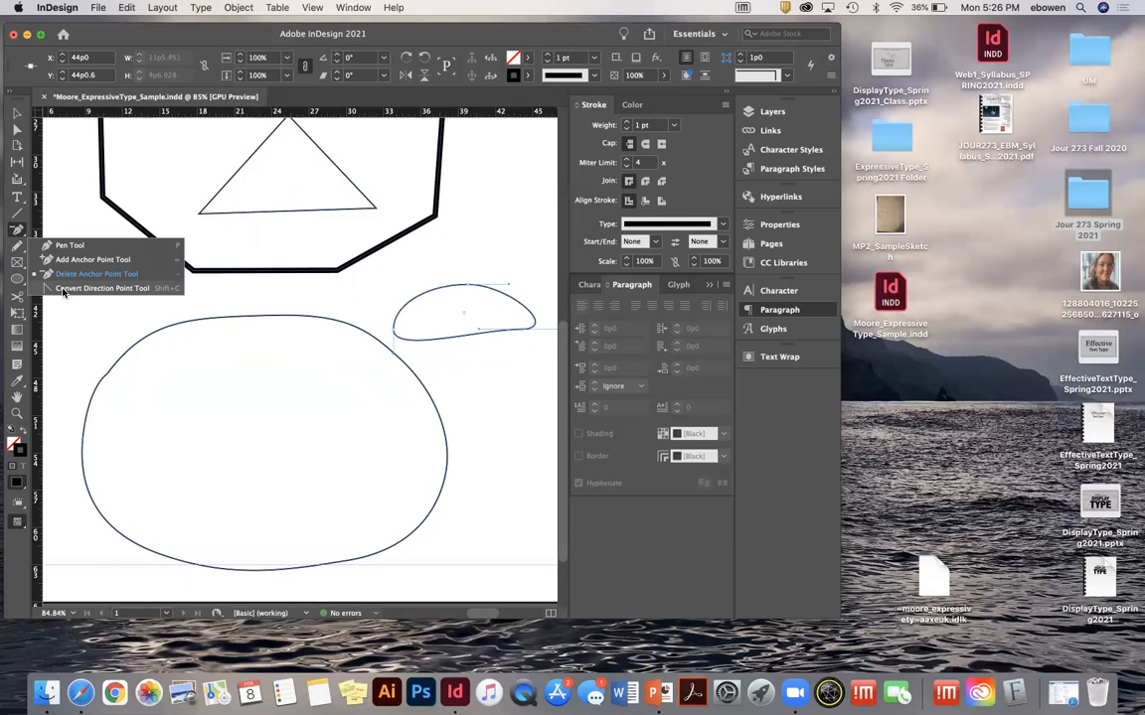
pyautogui.click(64, 289)
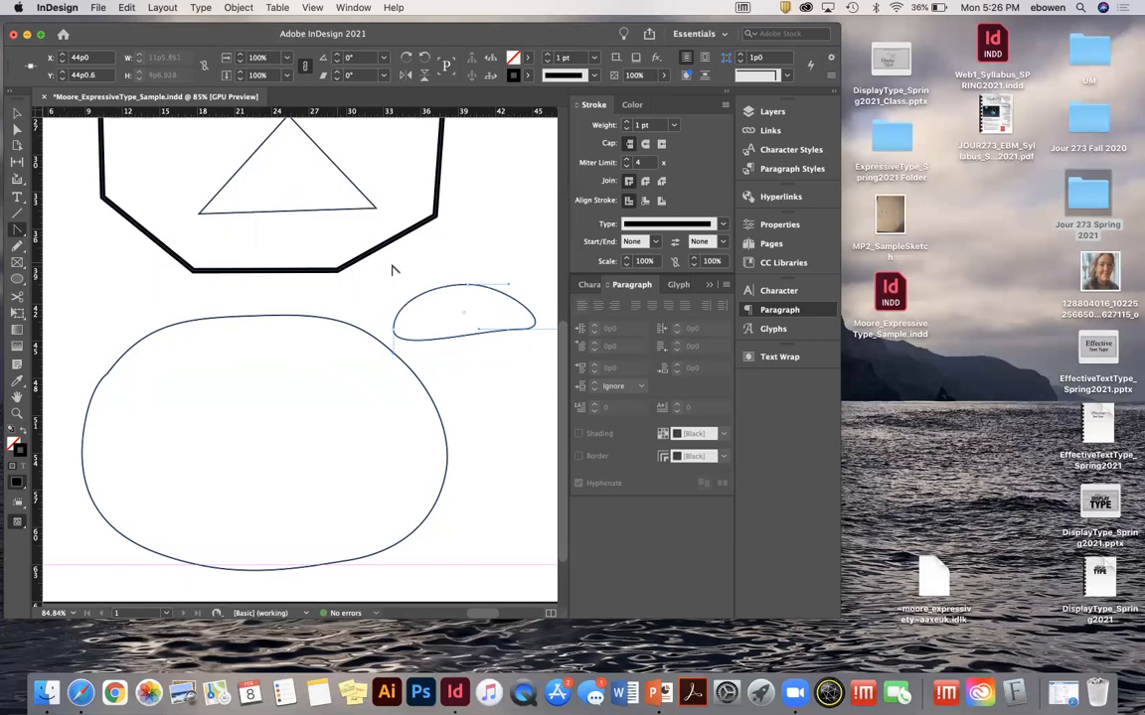
pyautogui.click(468, 289)
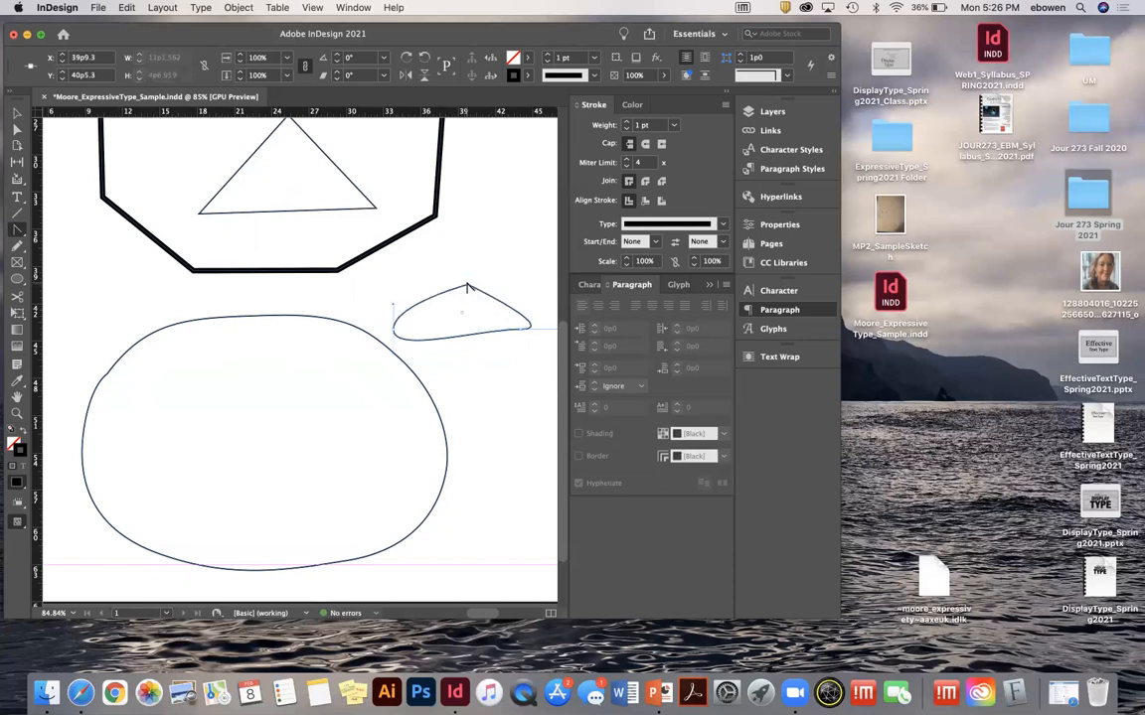
pyautogui.click(521, 328)
pyautogui.click(394, 328)
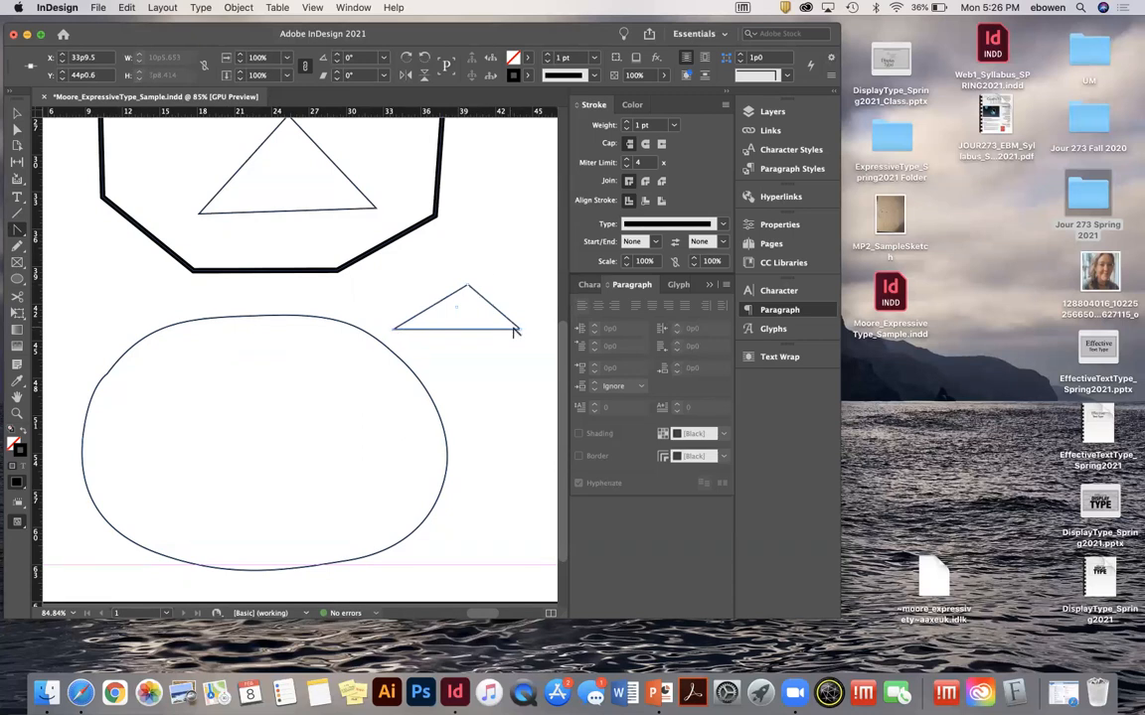
# Turn the small triangle's three corners back into smooth curves by pulling out direction handles with the Convert Direction Point tool.
pyautogui.moveTo(520, 331); pyautogui.dragTo(447, 288)
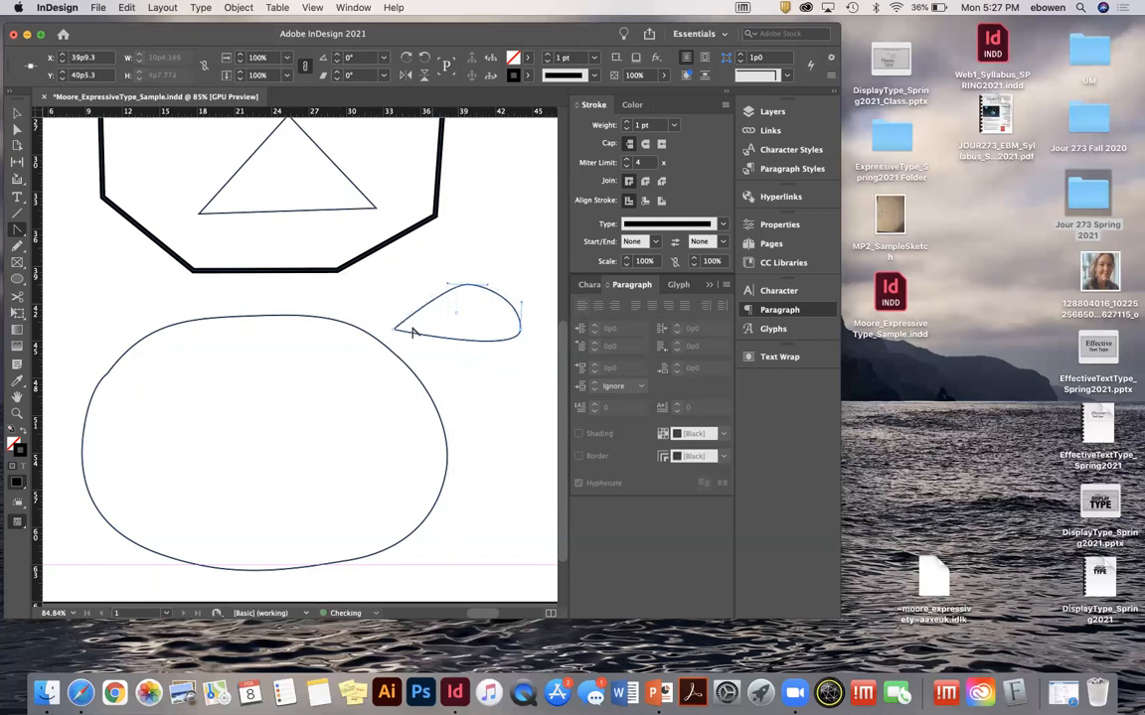
pyautogui.moveTo(395, 333); pyautogui.dragTo(401, 362)
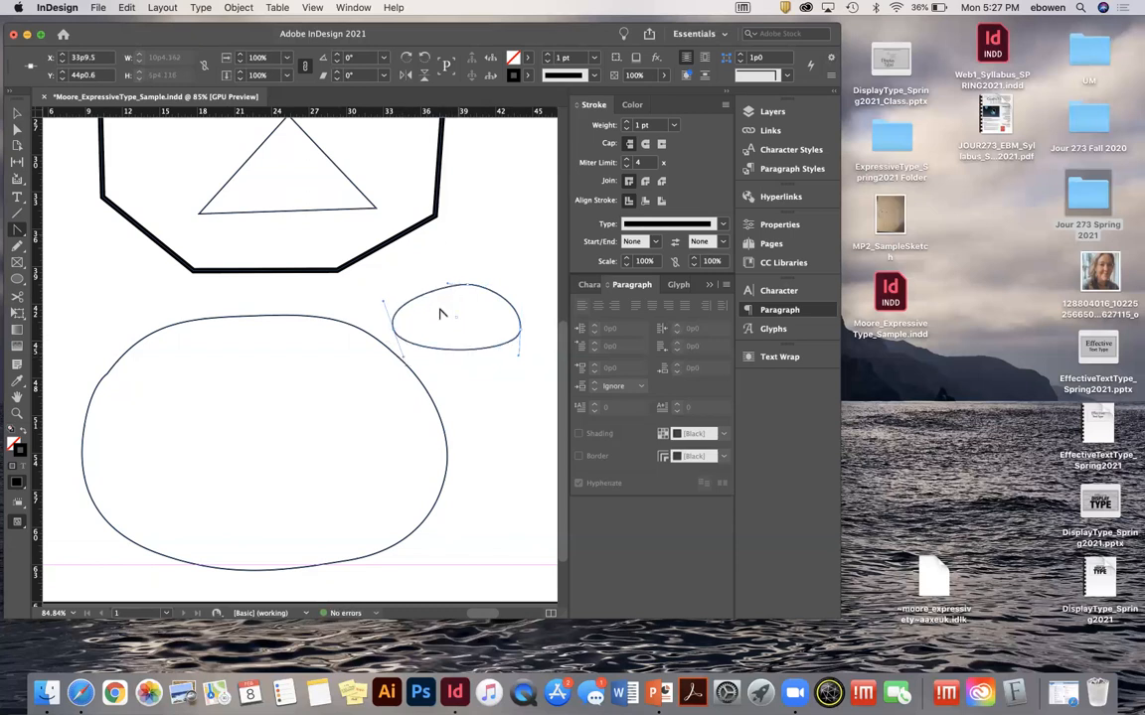
pyautogui.click(18, 232)
# Select the eight-sided shape, the triangle and both rounded shapes below the lips together and delete them.
pyautogui.scroll(3, 236, 294)
pyautogui.hscroll(-1, 235, 294)
pyautogui.scroll(-4, 235, 294)
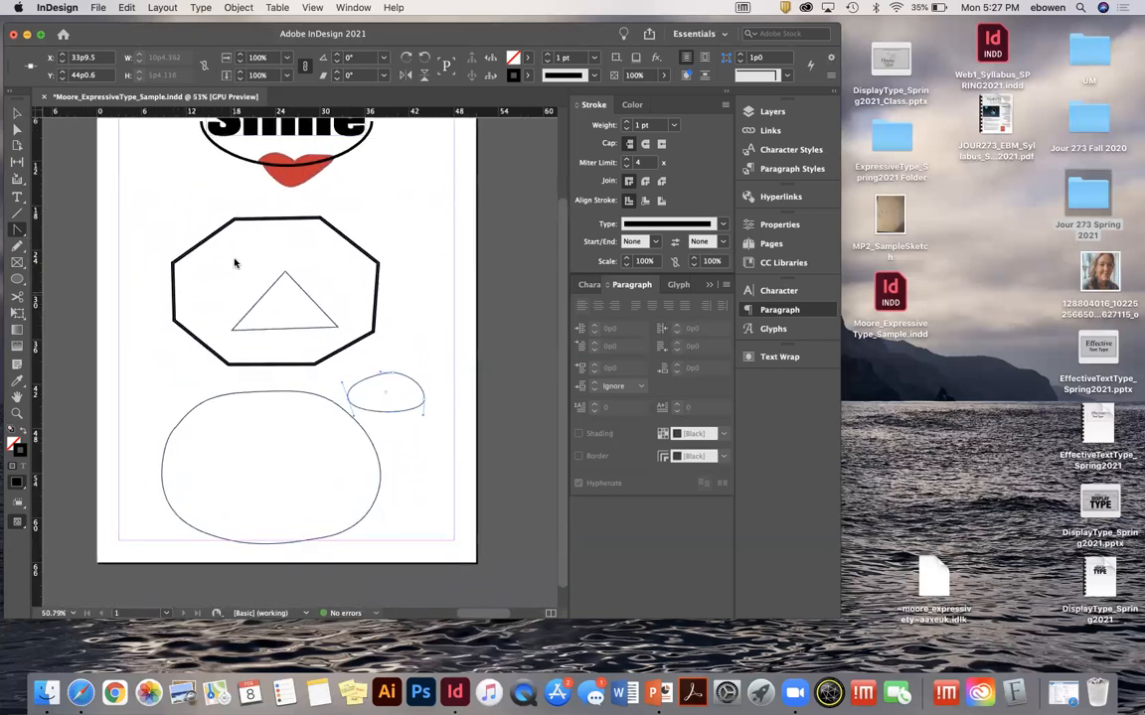
pyautogui.click(18, 113)
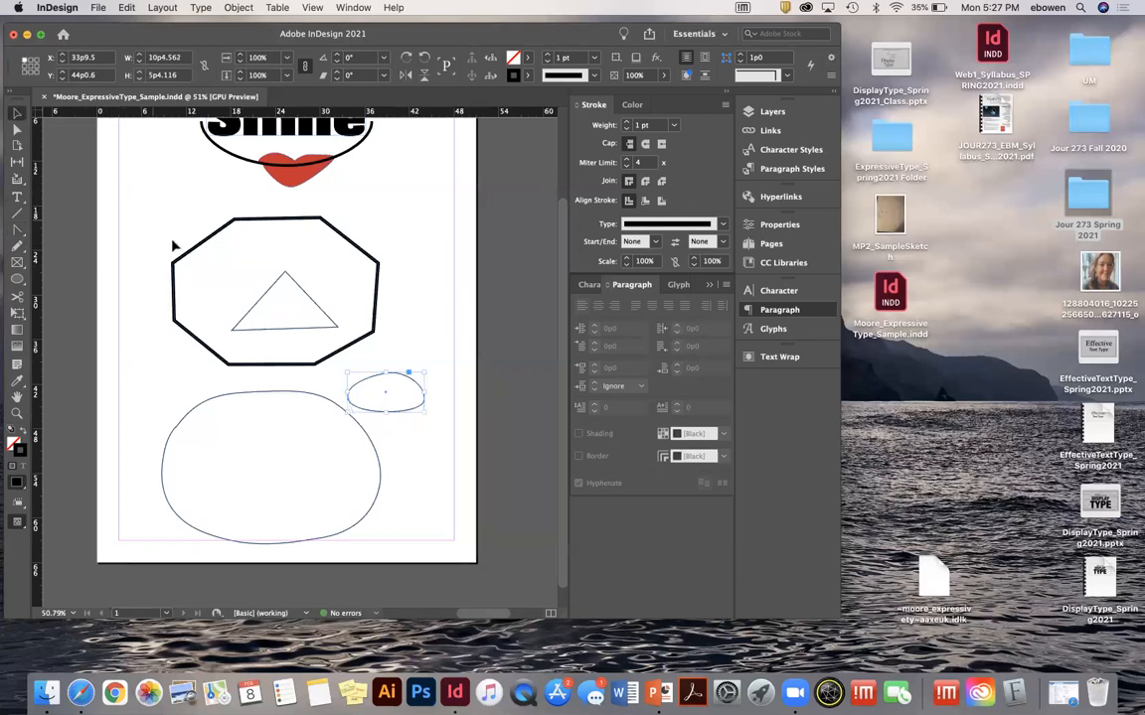
pyautogui.moveTo(161, 242); pyautogui.dragTo(401, 496)
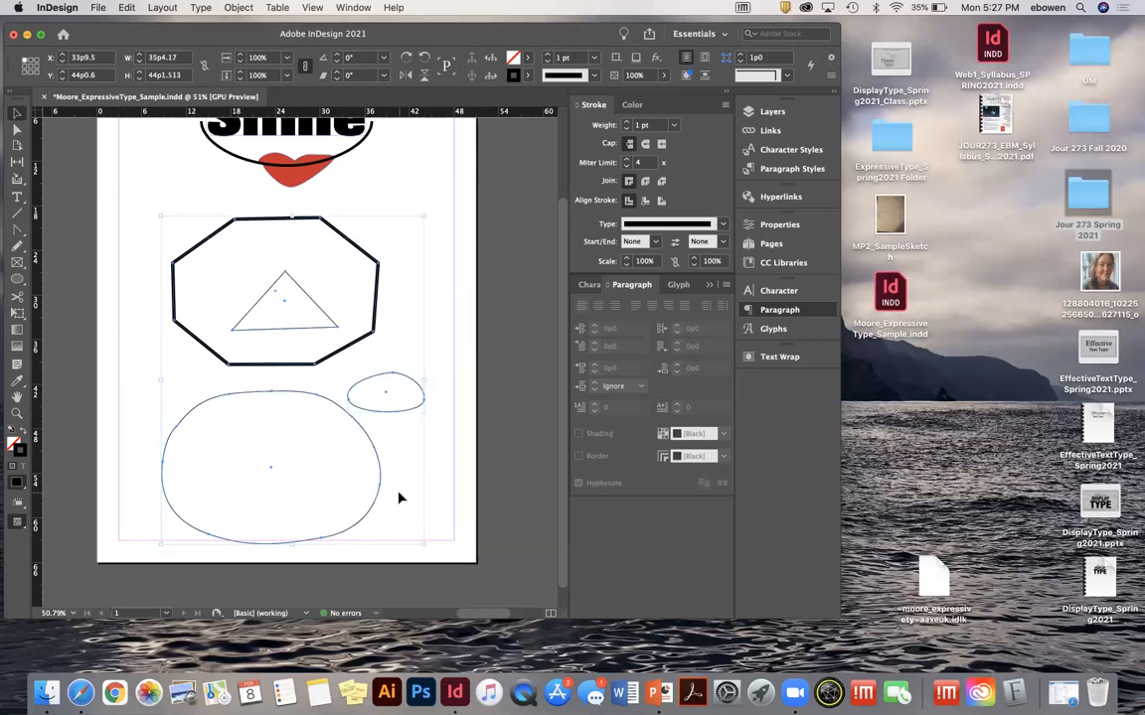
pyautogui.press('Delete')
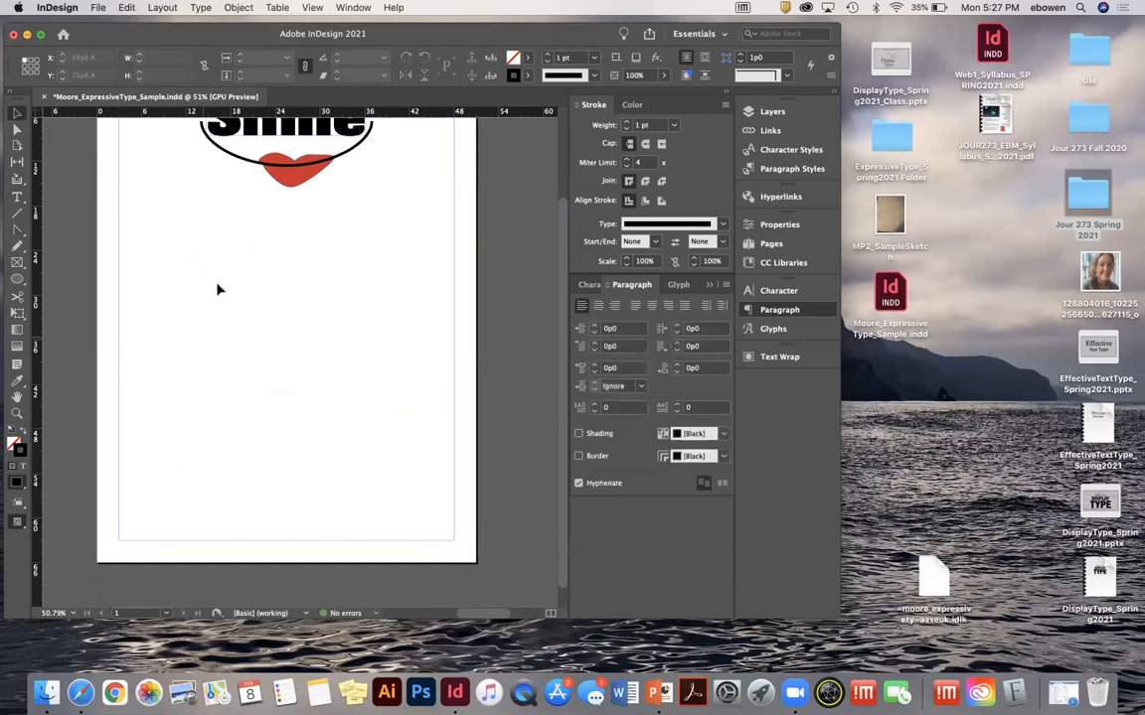